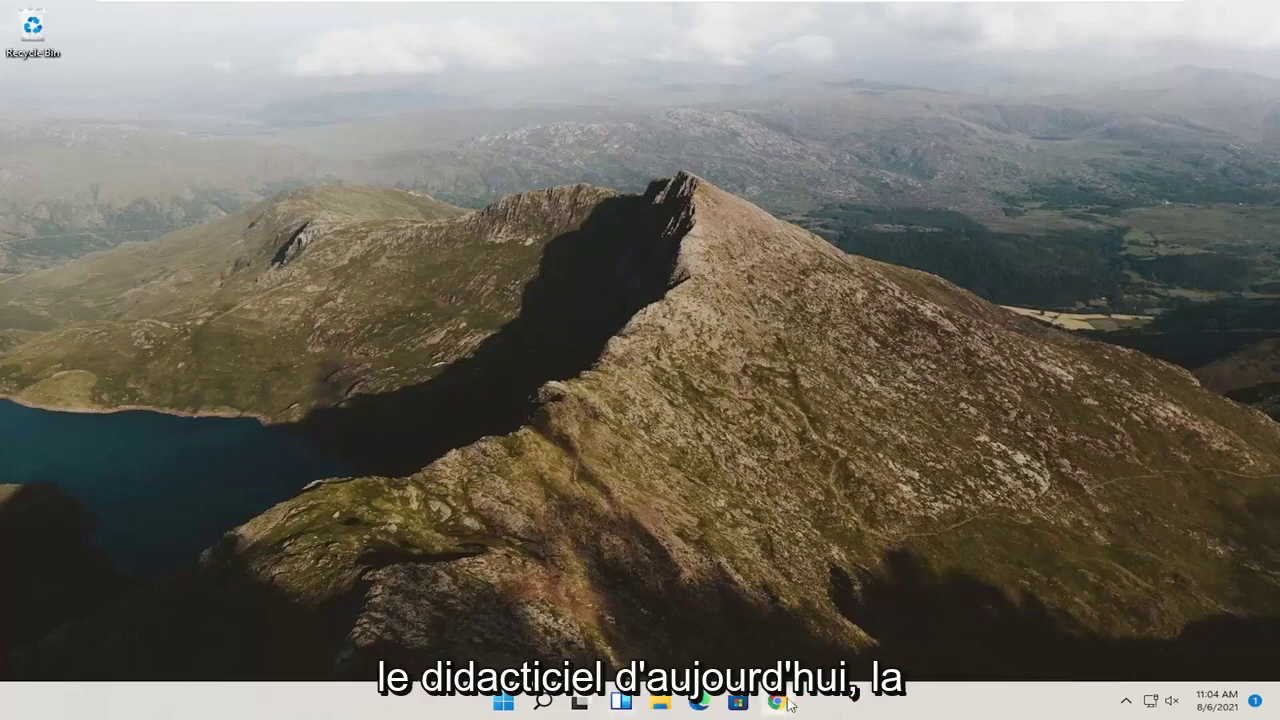
- Launch Google Chrome from the taskbar to a new tab page
click(777, 702)
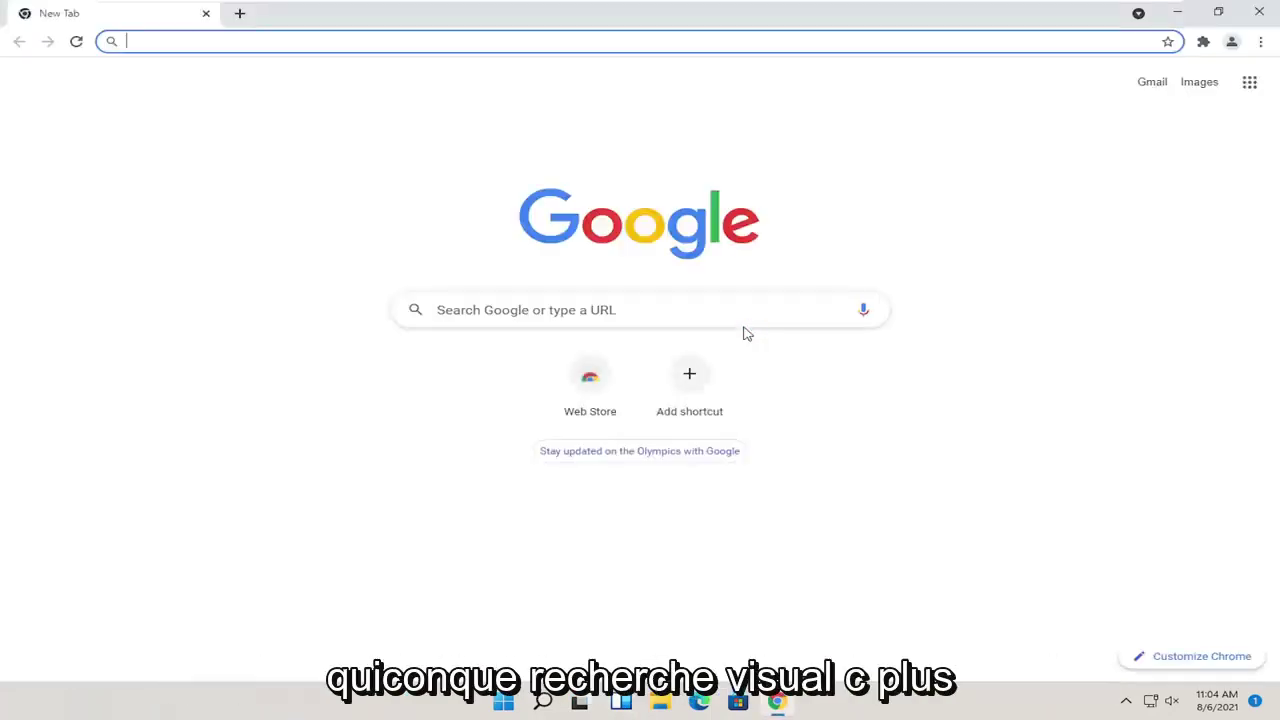
- Search Google for 'visual c++ 2015 redistributable'
text(visual c__)
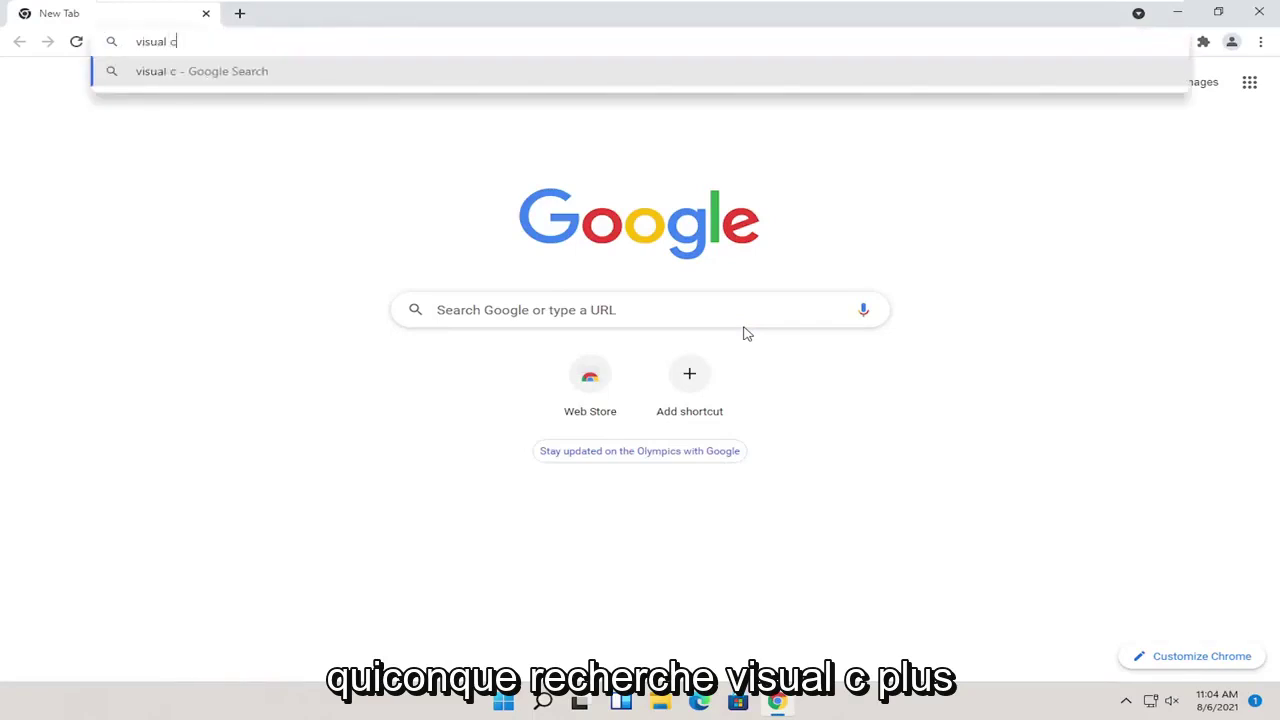
key(BackSpace)
key(BackSpace)
text(++ 201)
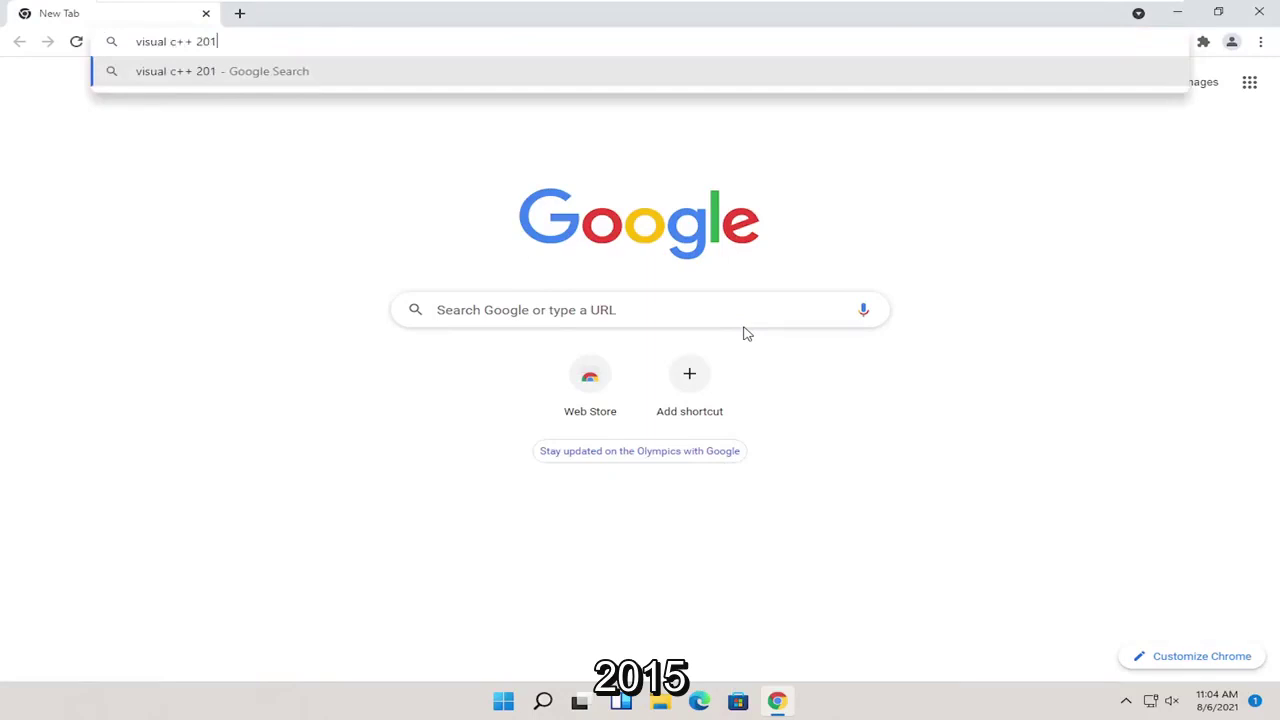
text(5 redistr)
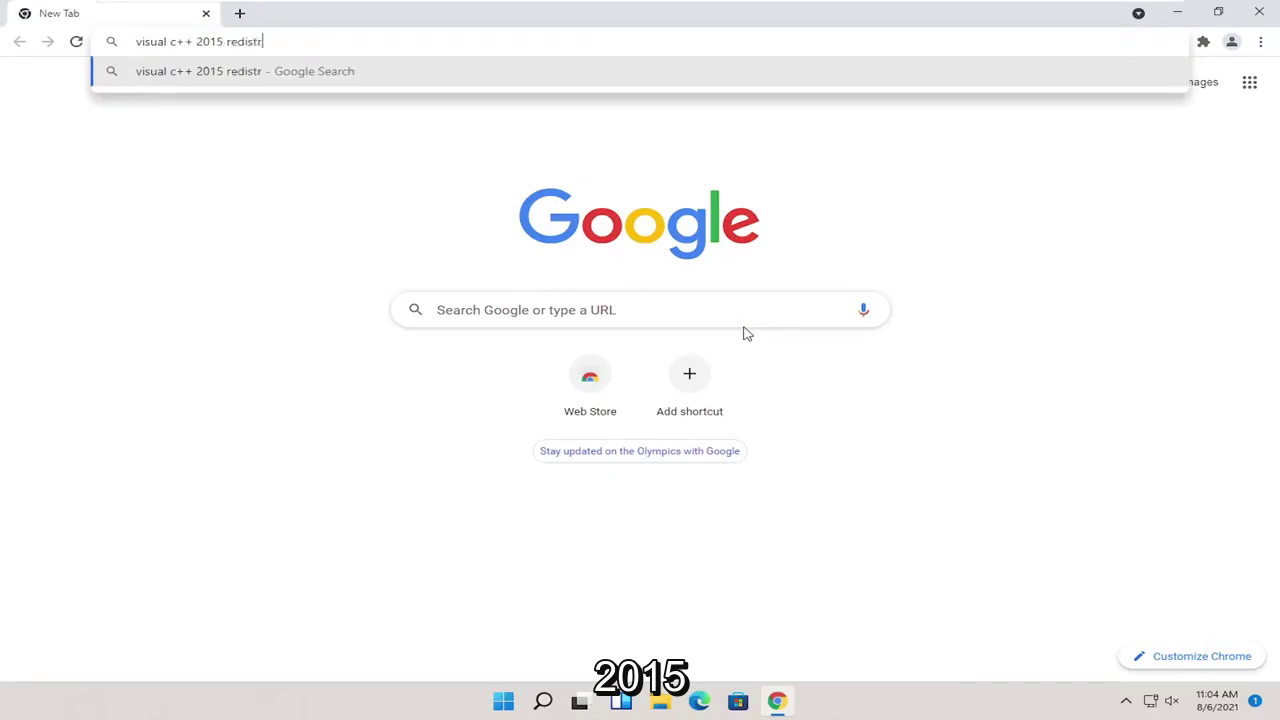
text(ibutable)
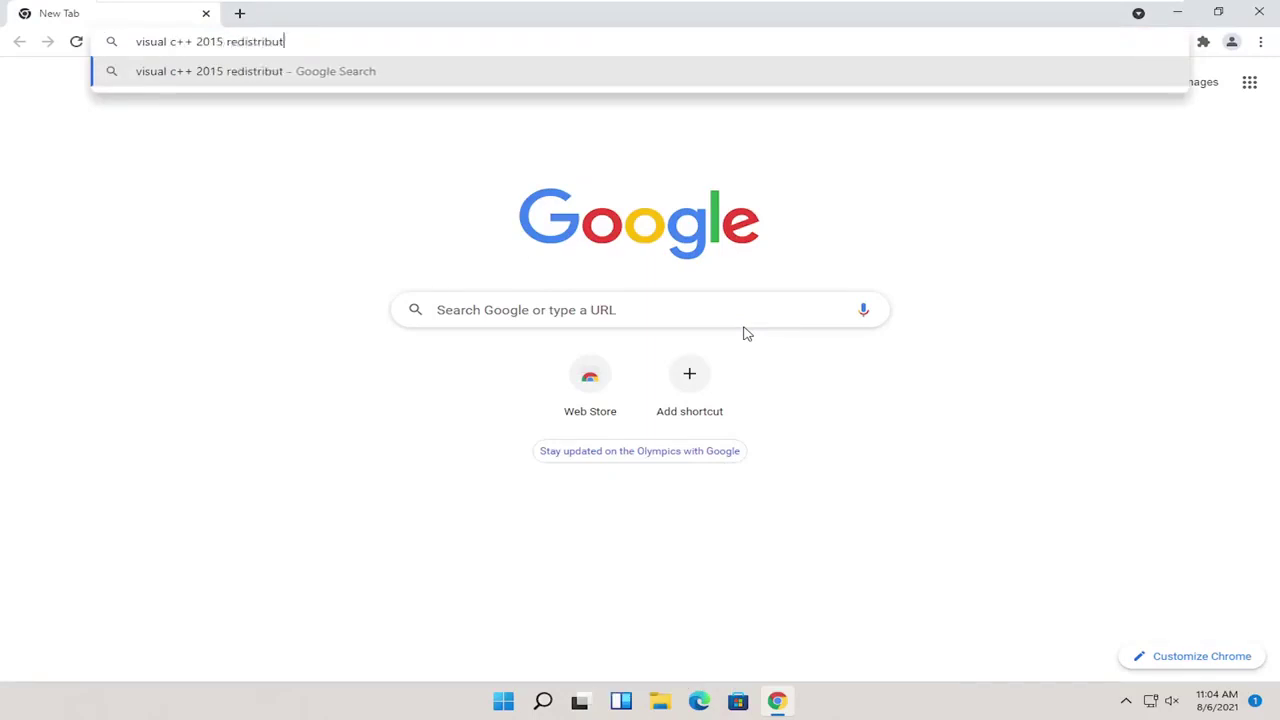
key(Return)
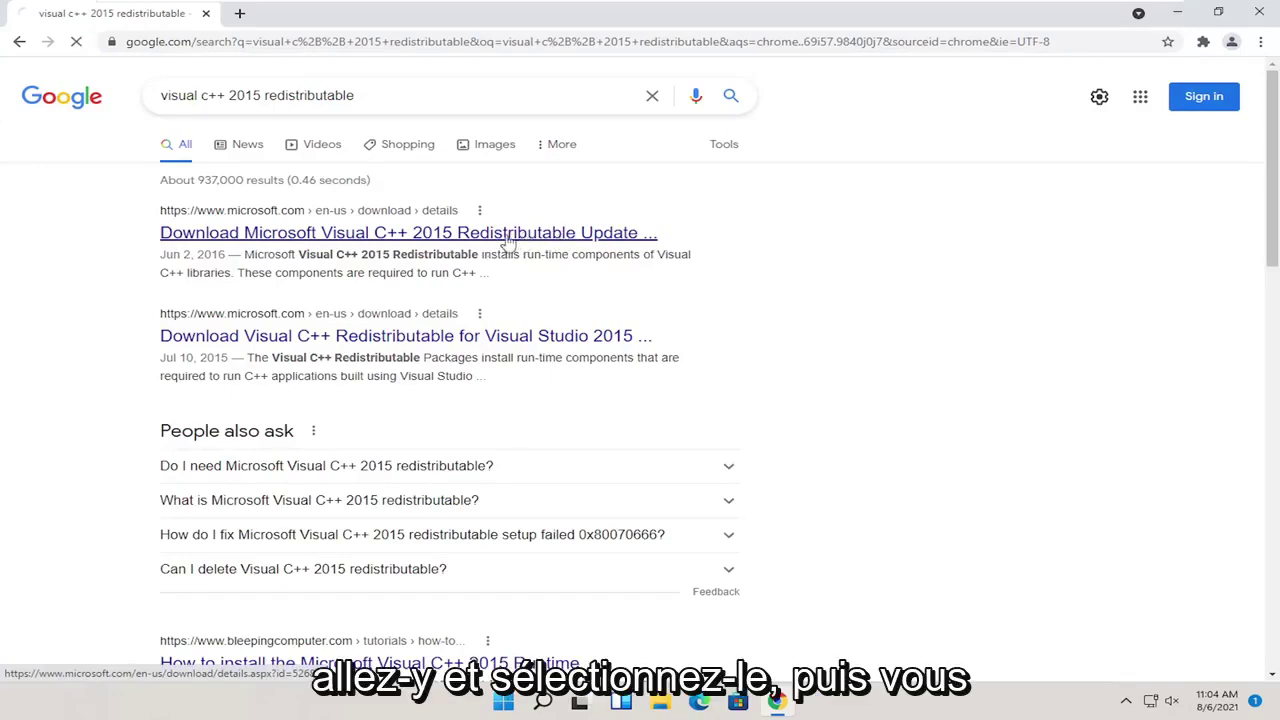
- Download vc_redist.x64.exe from Microsoft's Visual C++ 2015 Redistributable page and launch it
click(507, 238)
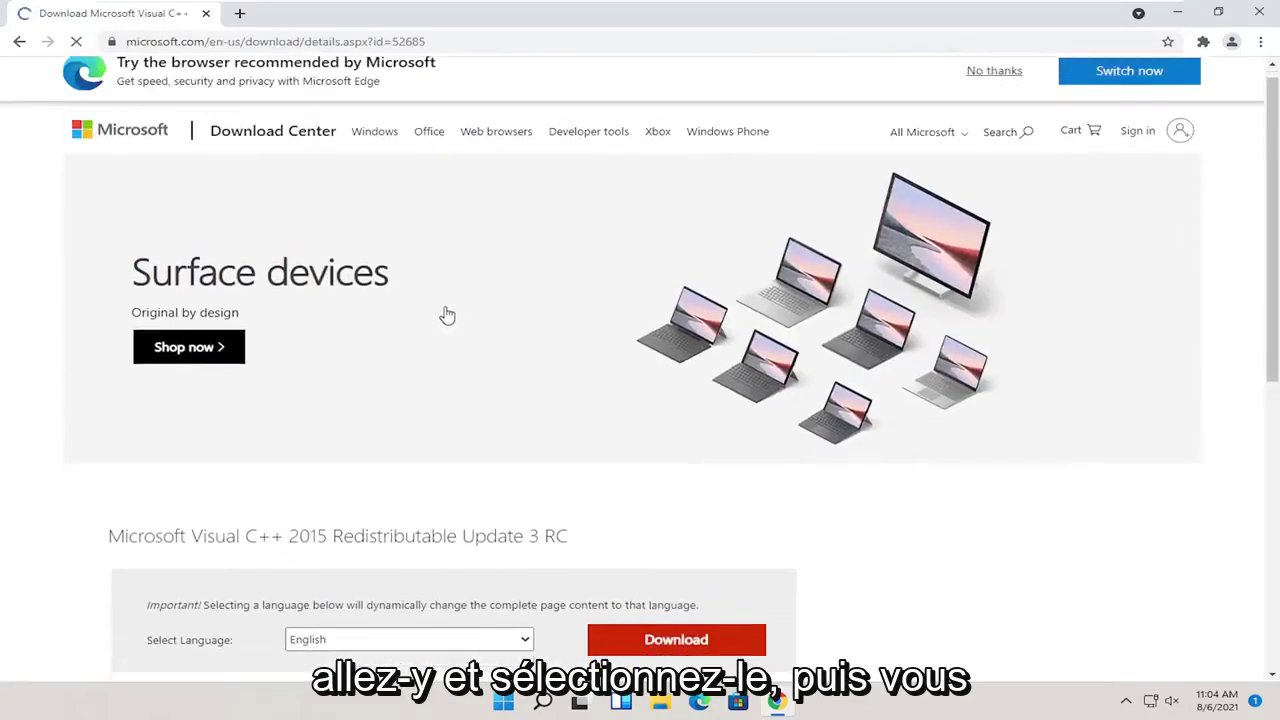
scroll(343, 377, down, 2)
scroll(309, 385, down, 1)
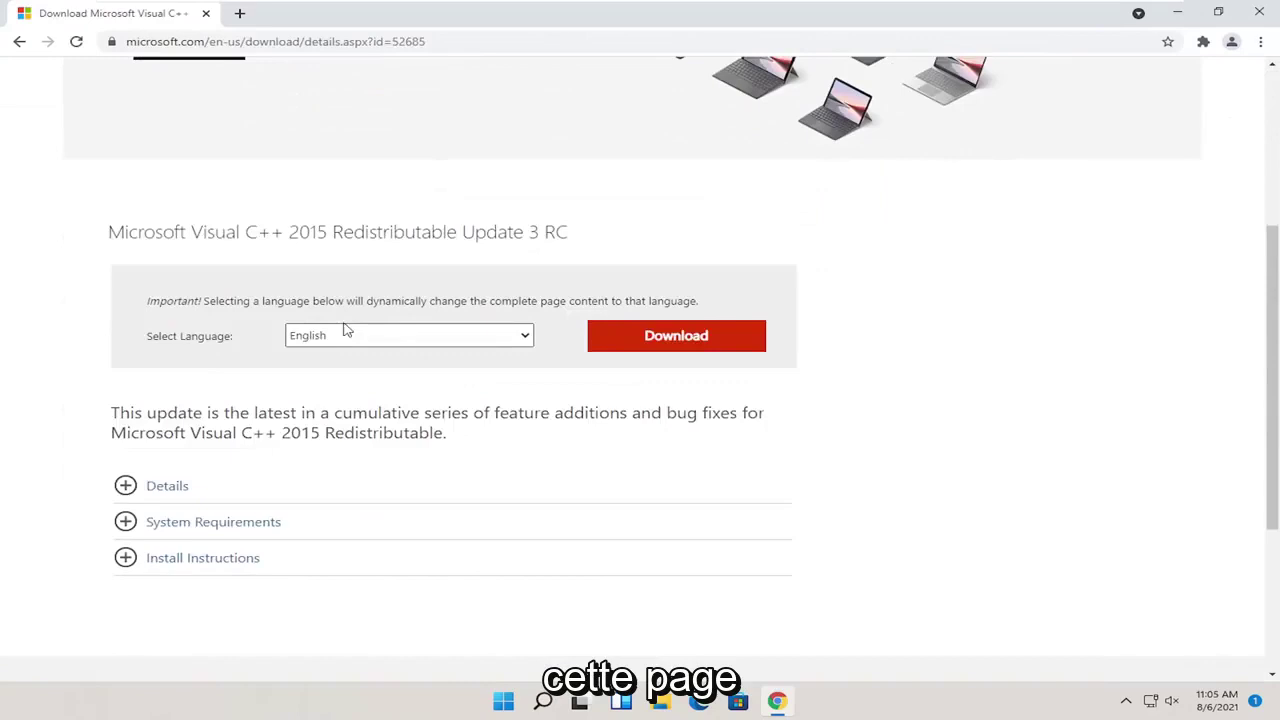
click(671, 339)
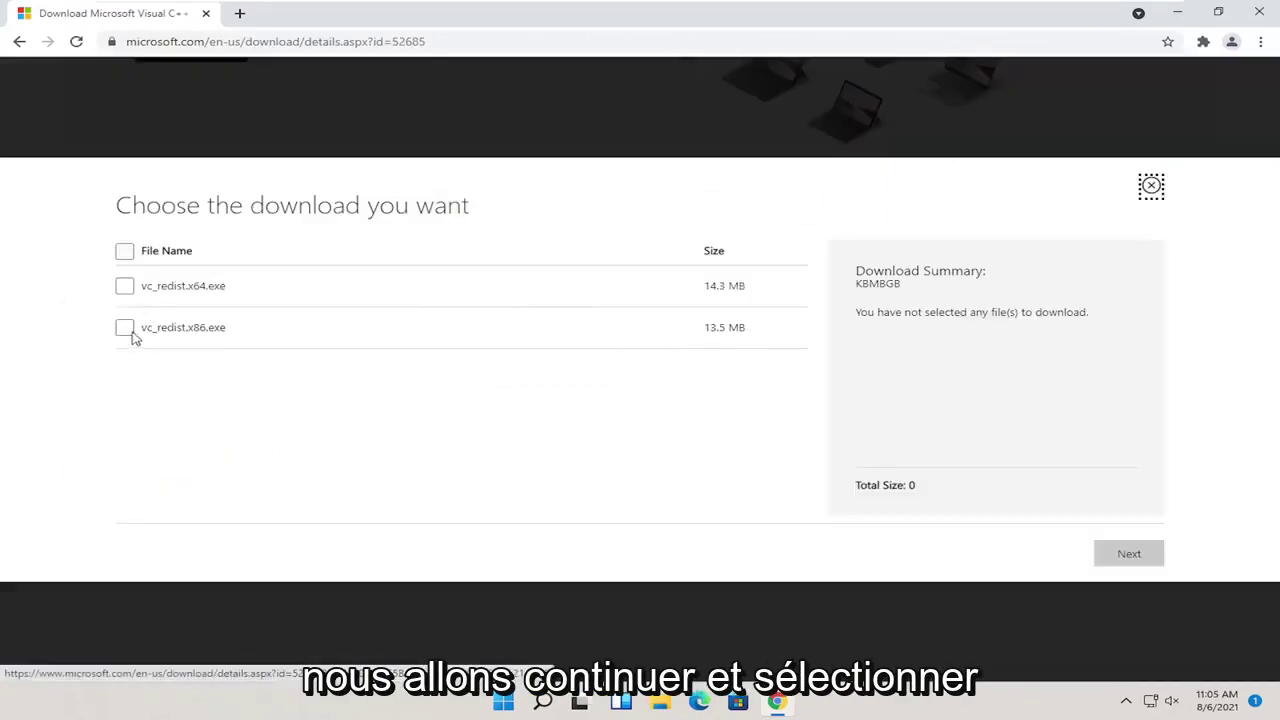
click(125, 287)
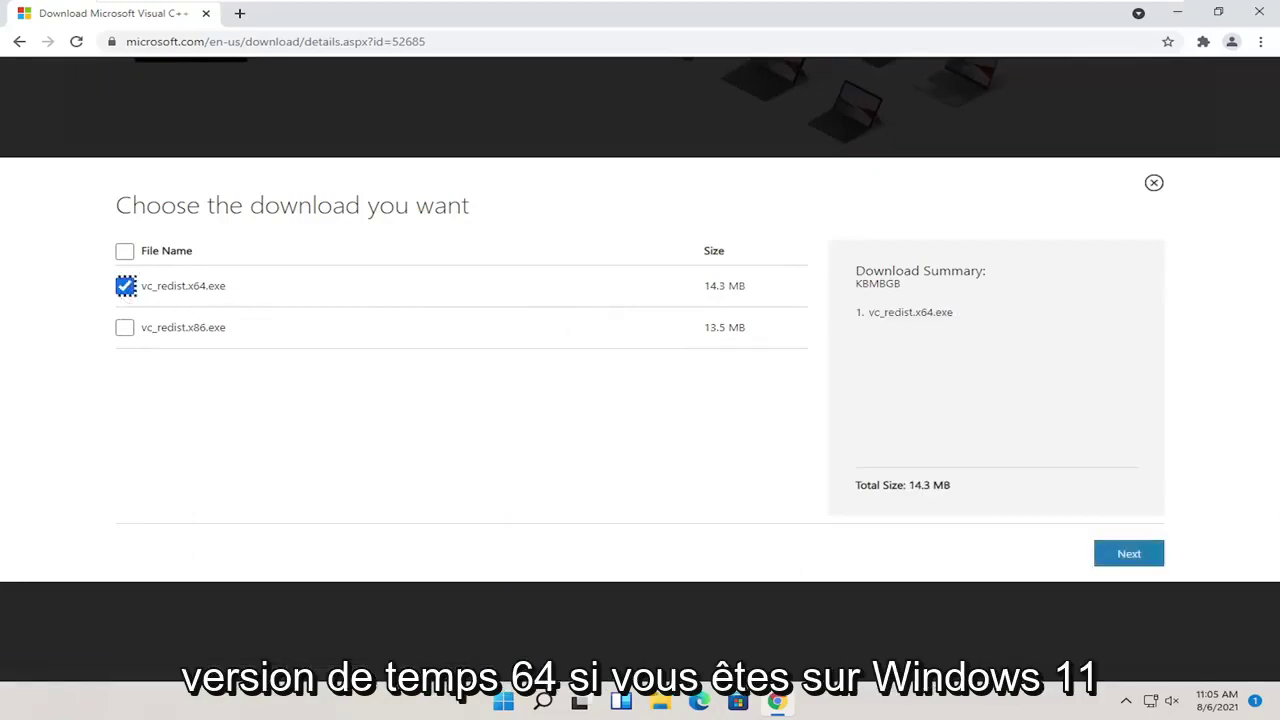
click(1146, 558)
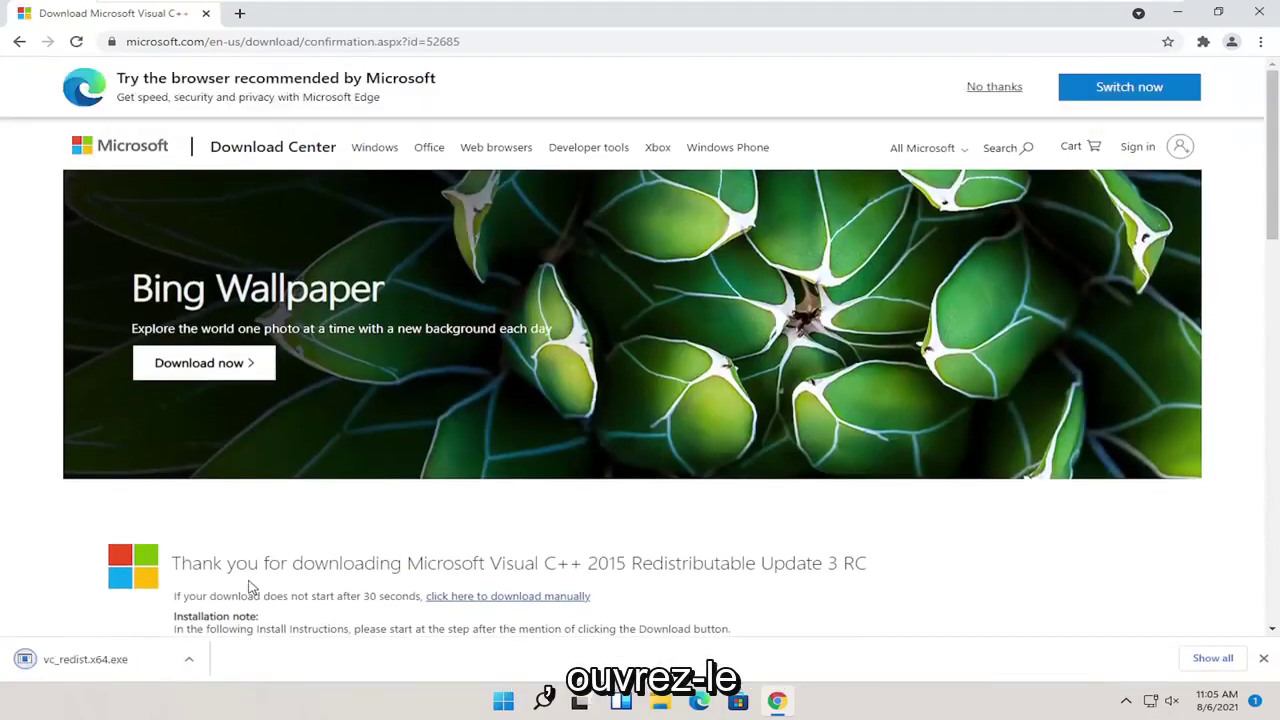
click(62, 660)
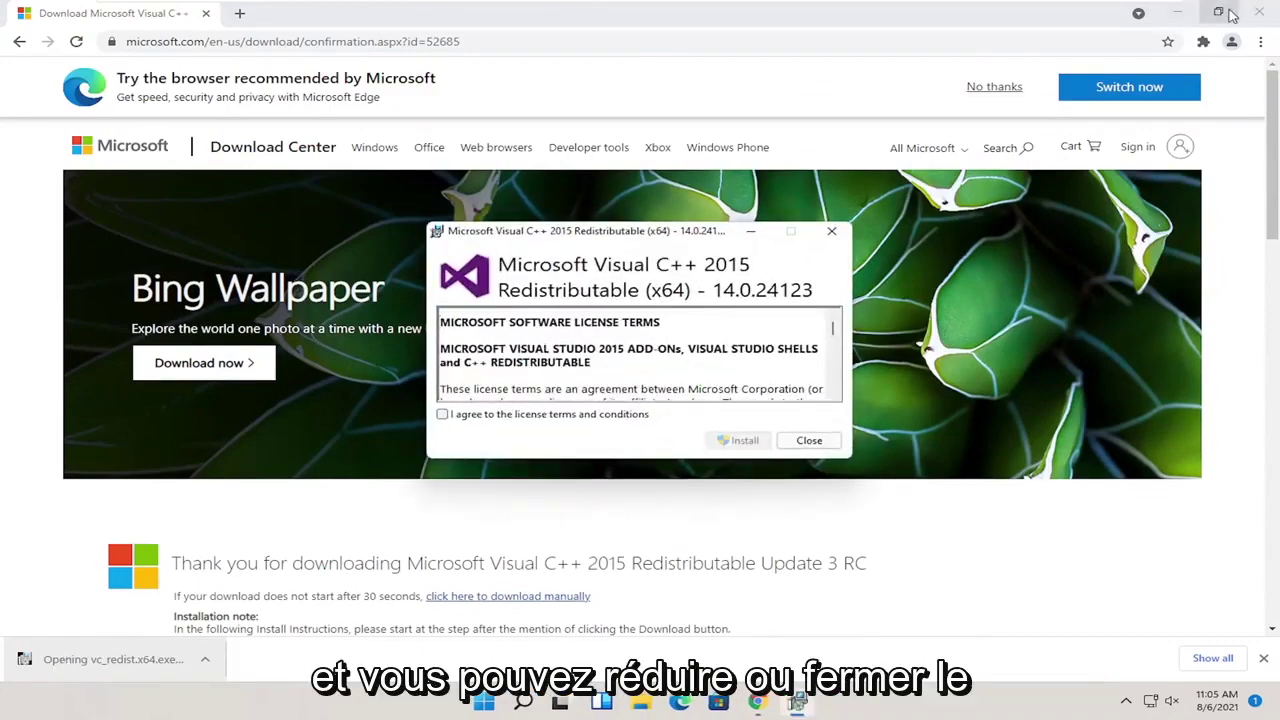
- Accept the license terms and install, then close the setup after the already-installed failure
click(1259, 13)
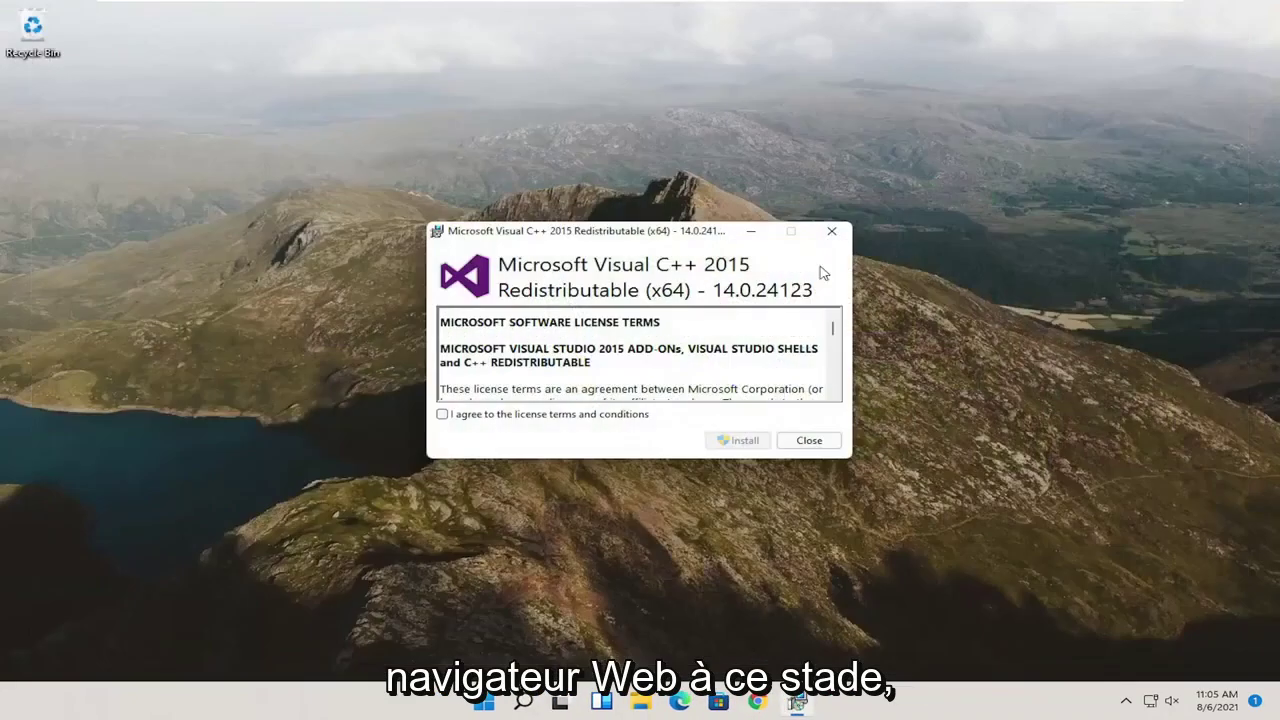
click(451, 415)
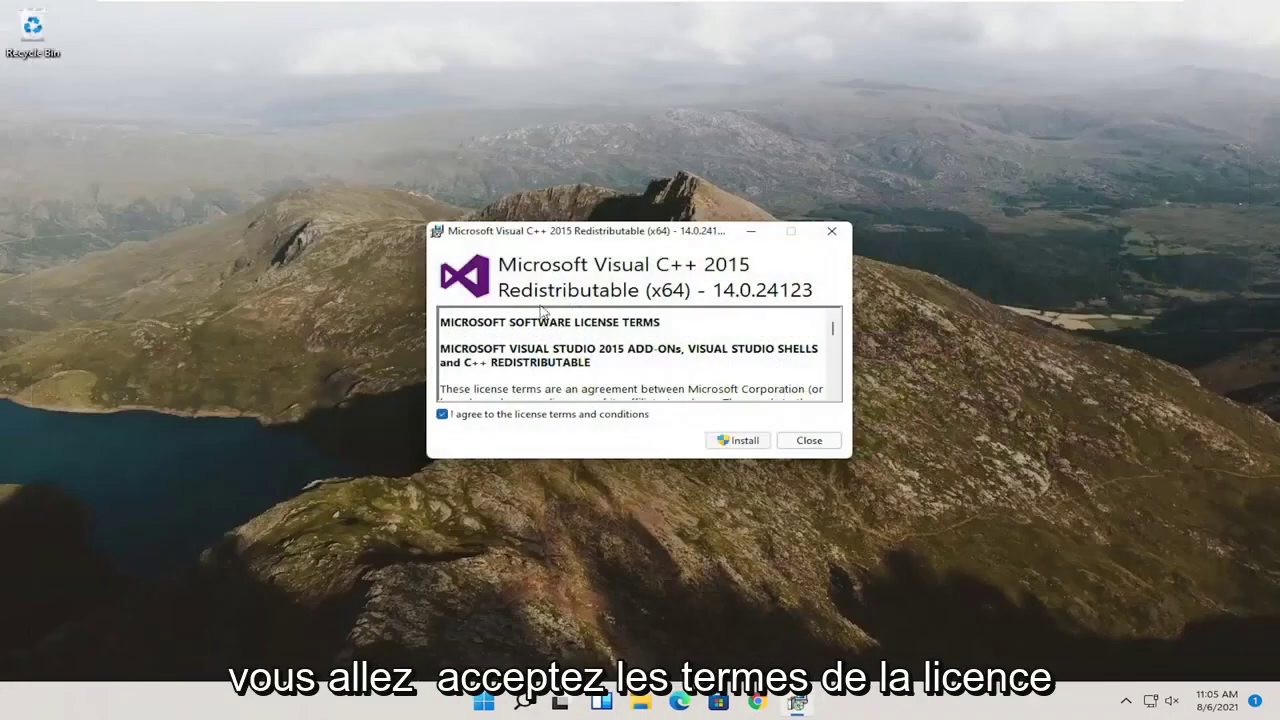
click(745, 443)
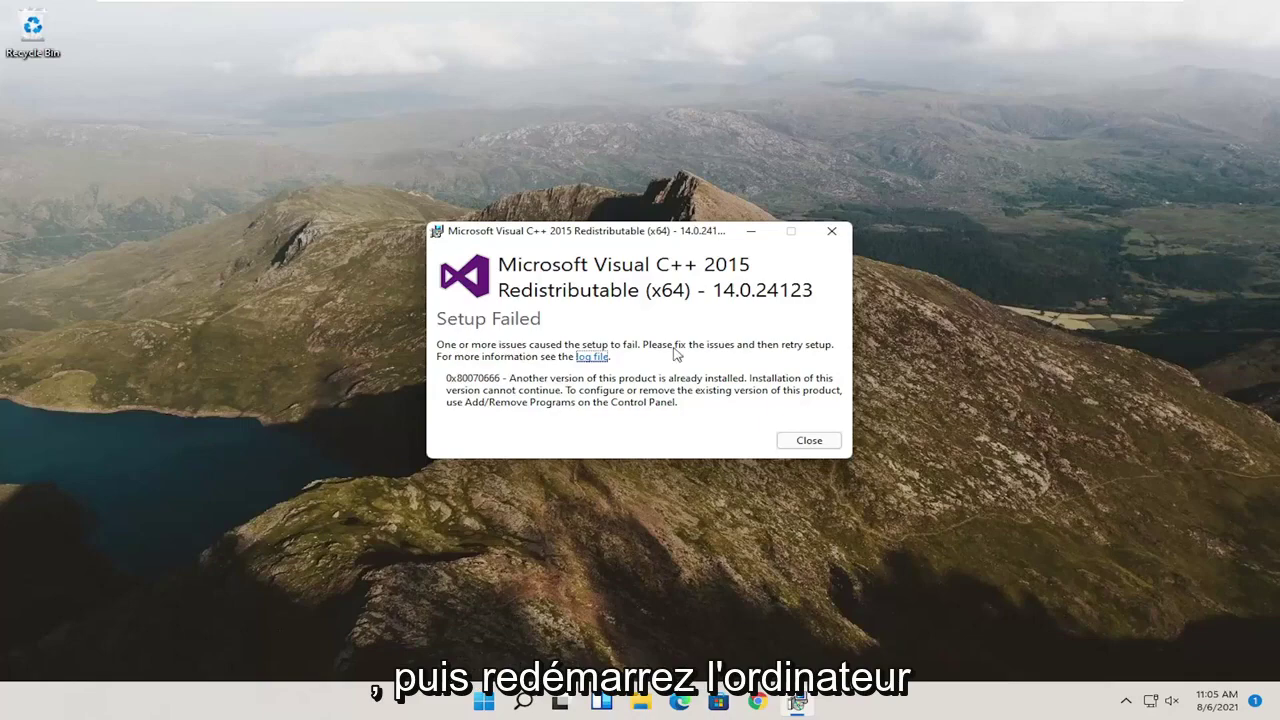
click(836, 232)
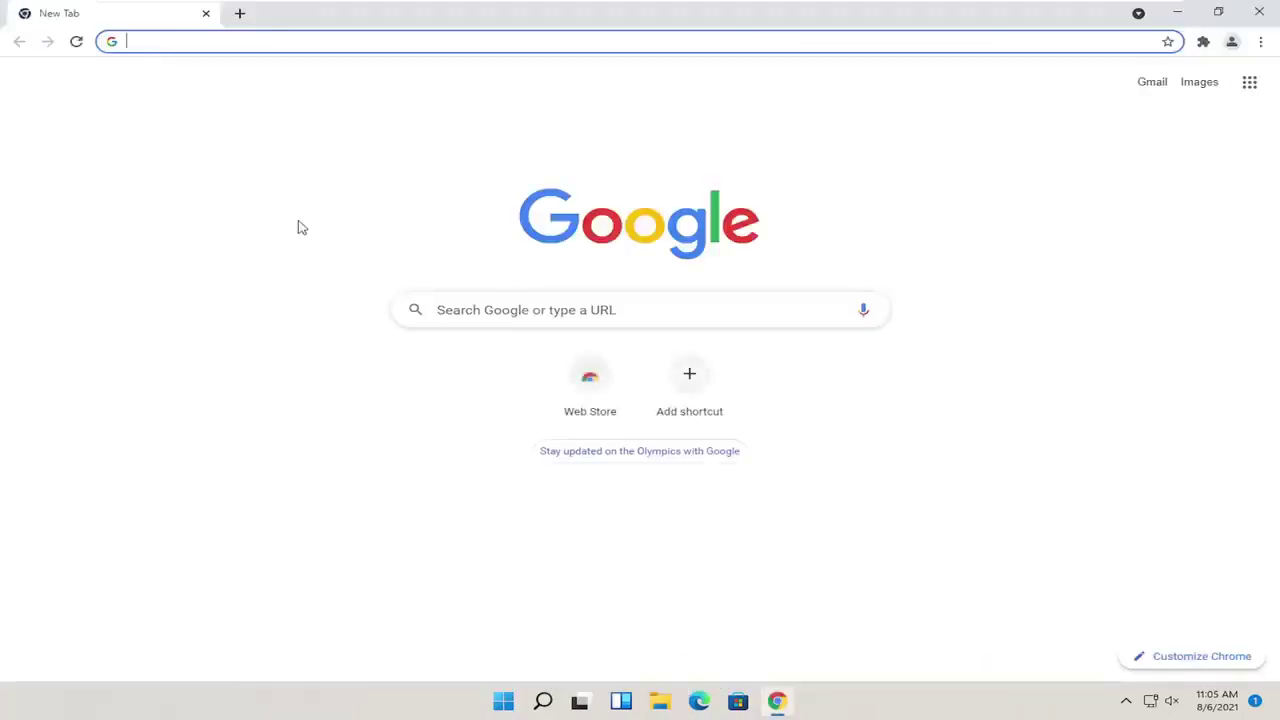
- Search Google for 'vcruntime140.dll'
text(vc)
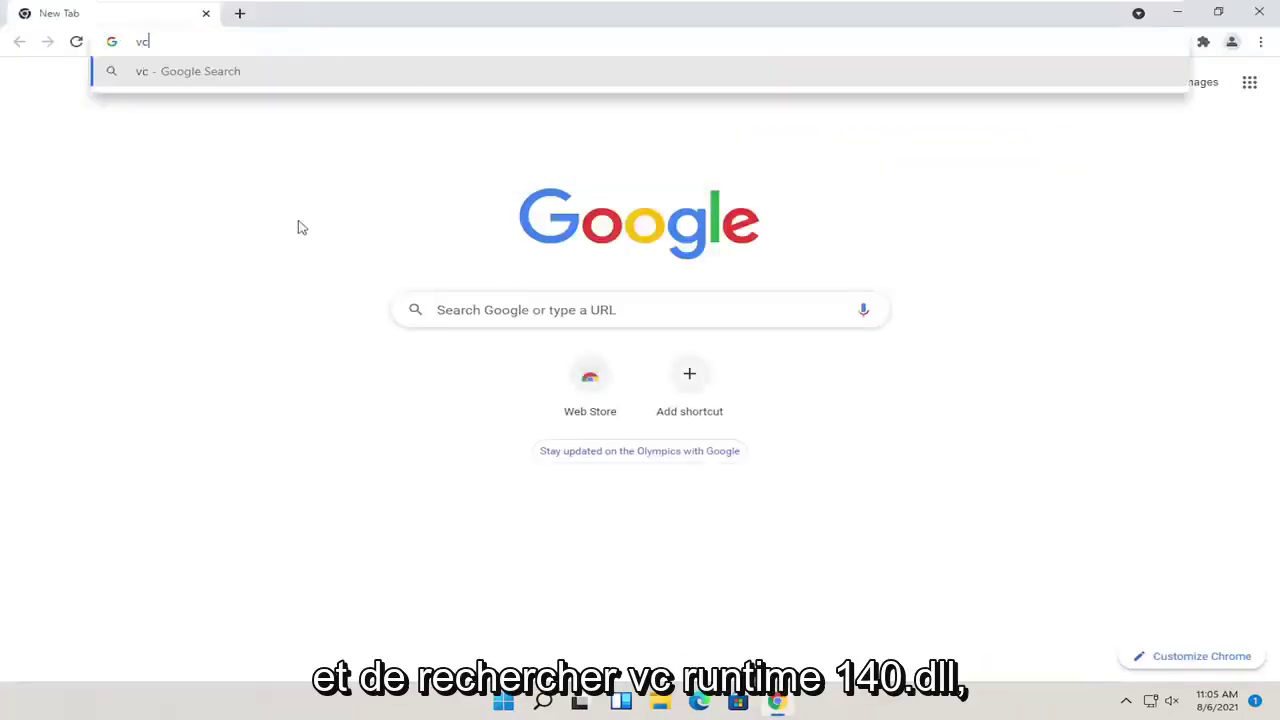
text(runtime140.dll)
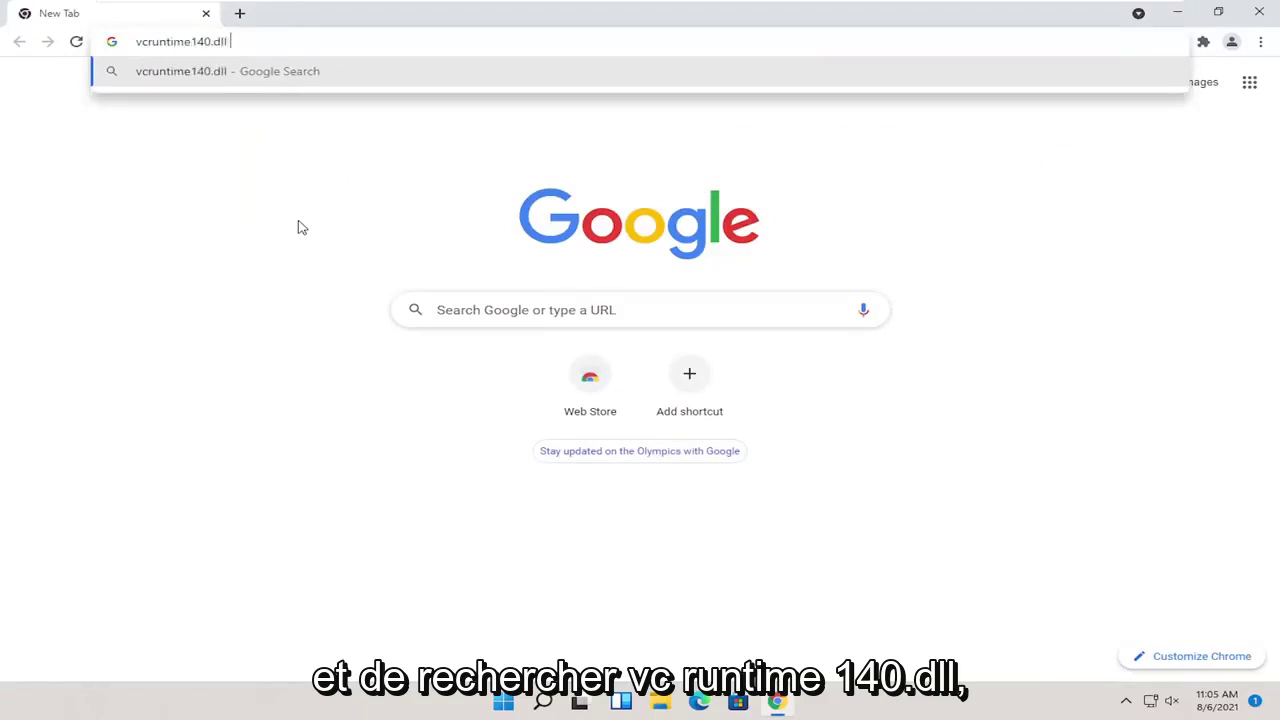
key(Return)
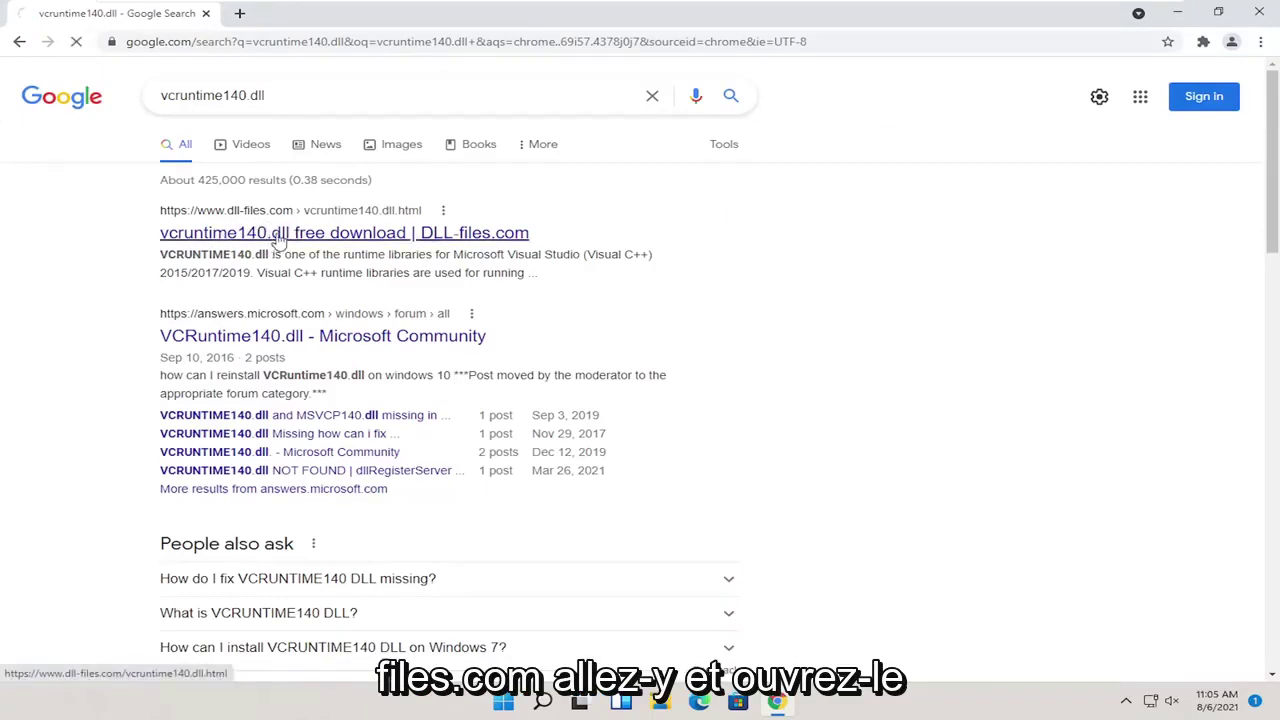
- On DLL-files.com, download the 64-bit vcruntime140.dll version 14.28.29115.0 as a zip
click(280, 240)
scroll(271, 266, down, 1)
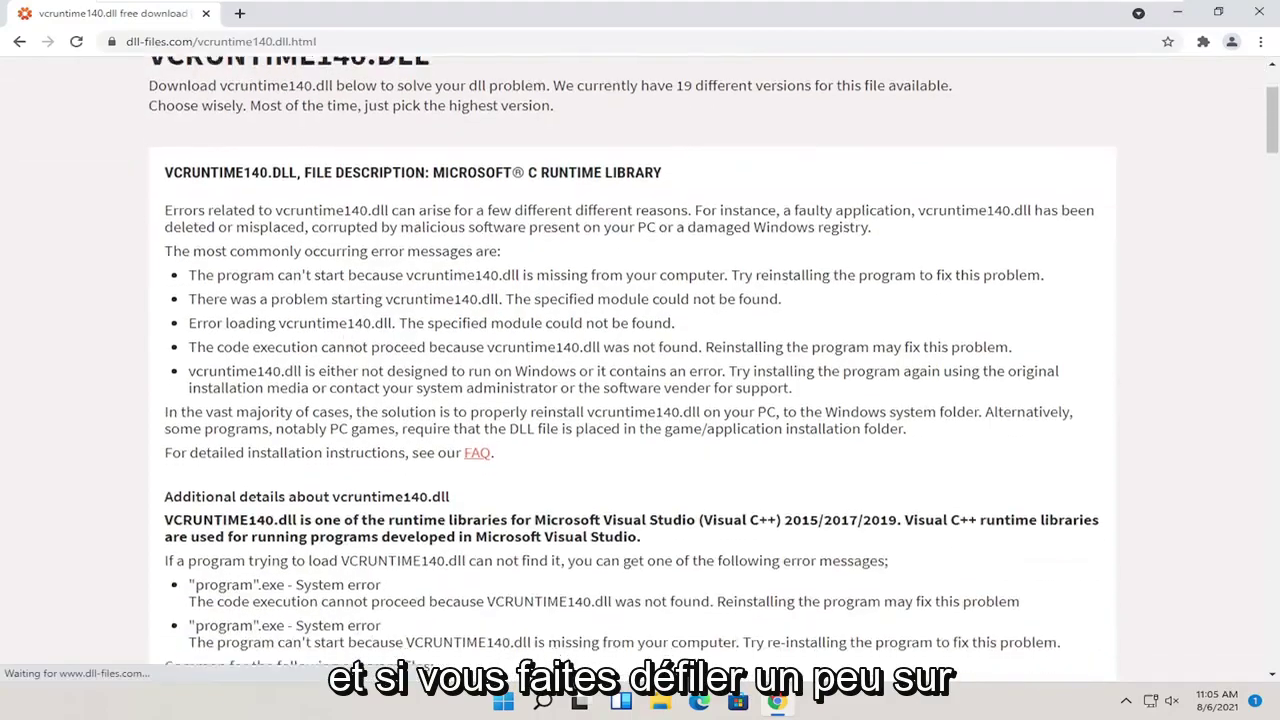
scroll(348, 358, down, 18)
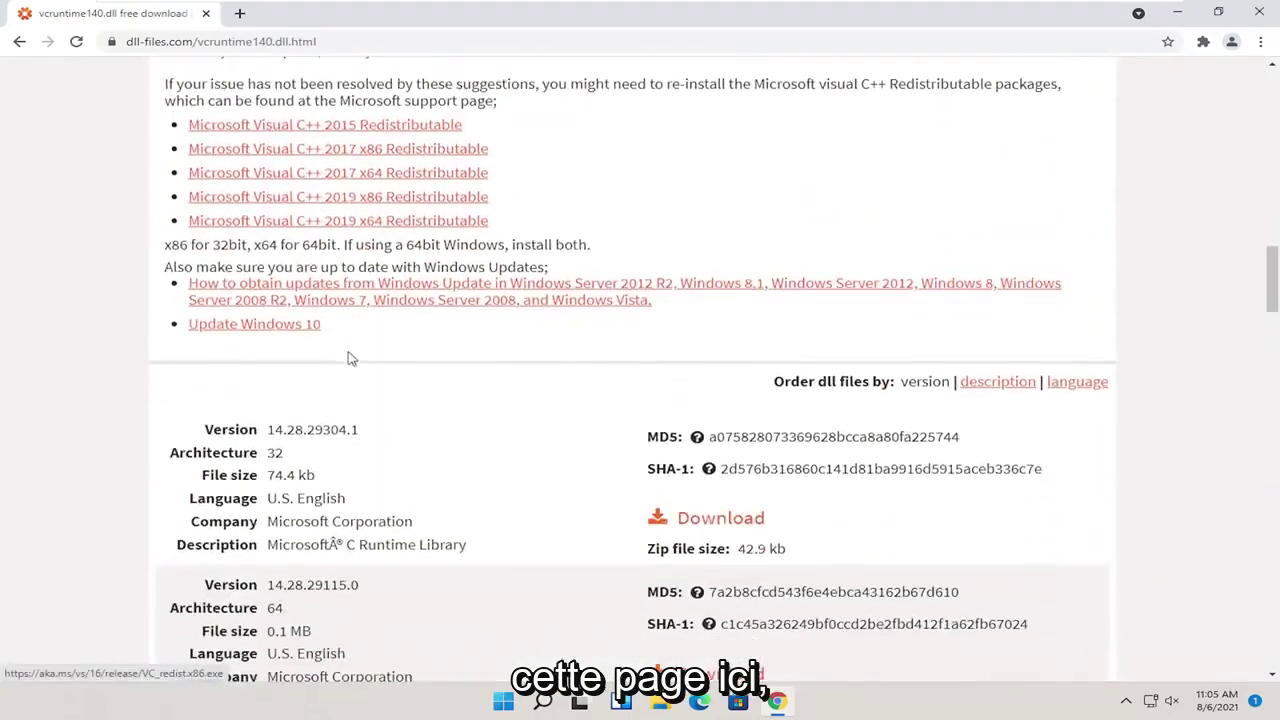
scroll(348, 358, down, 2)
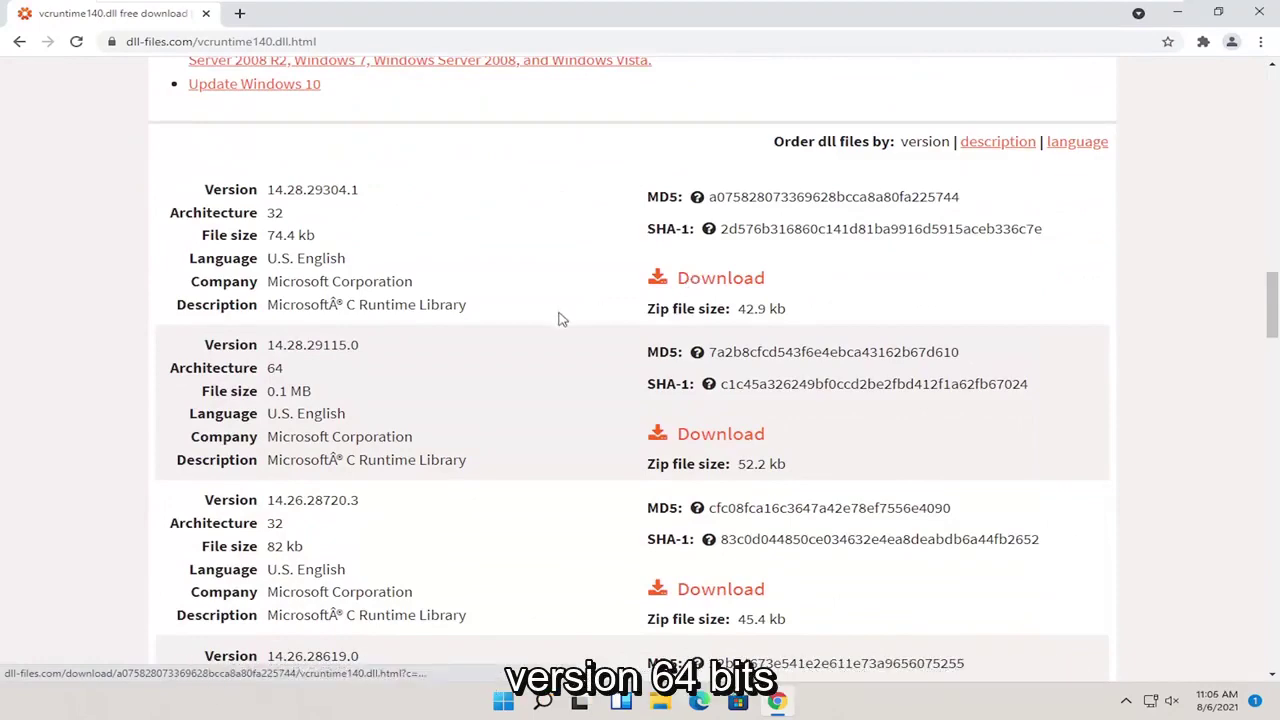
double_click(274, 367)
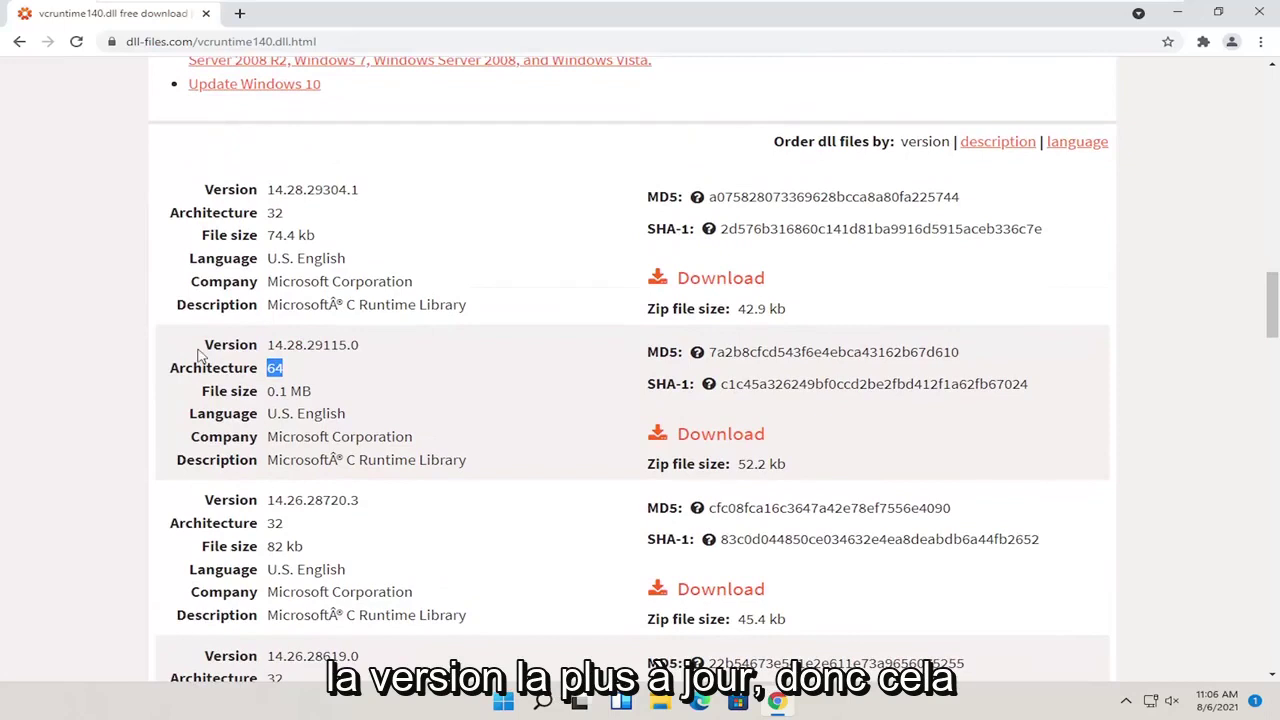
click(716, 436)
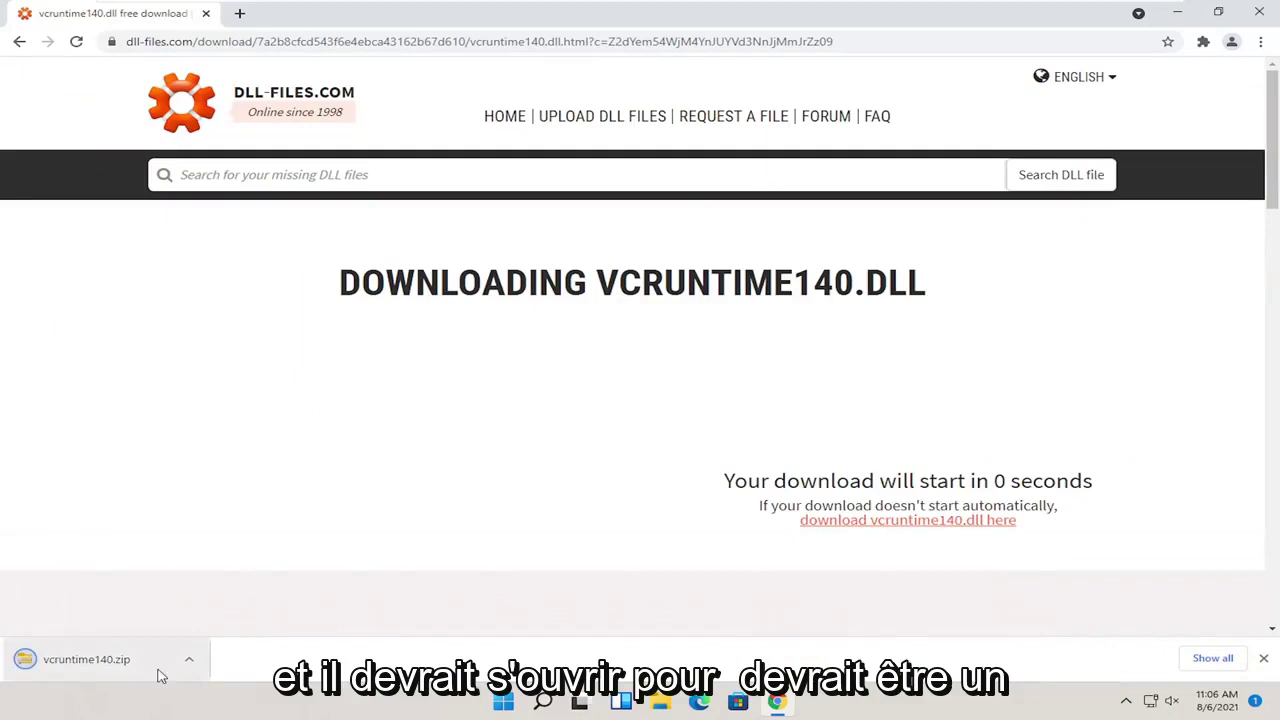
- Extract vcruntime140.dll from vcruntime140.zip onto the desktop, then go to This PC
click(188, 663)
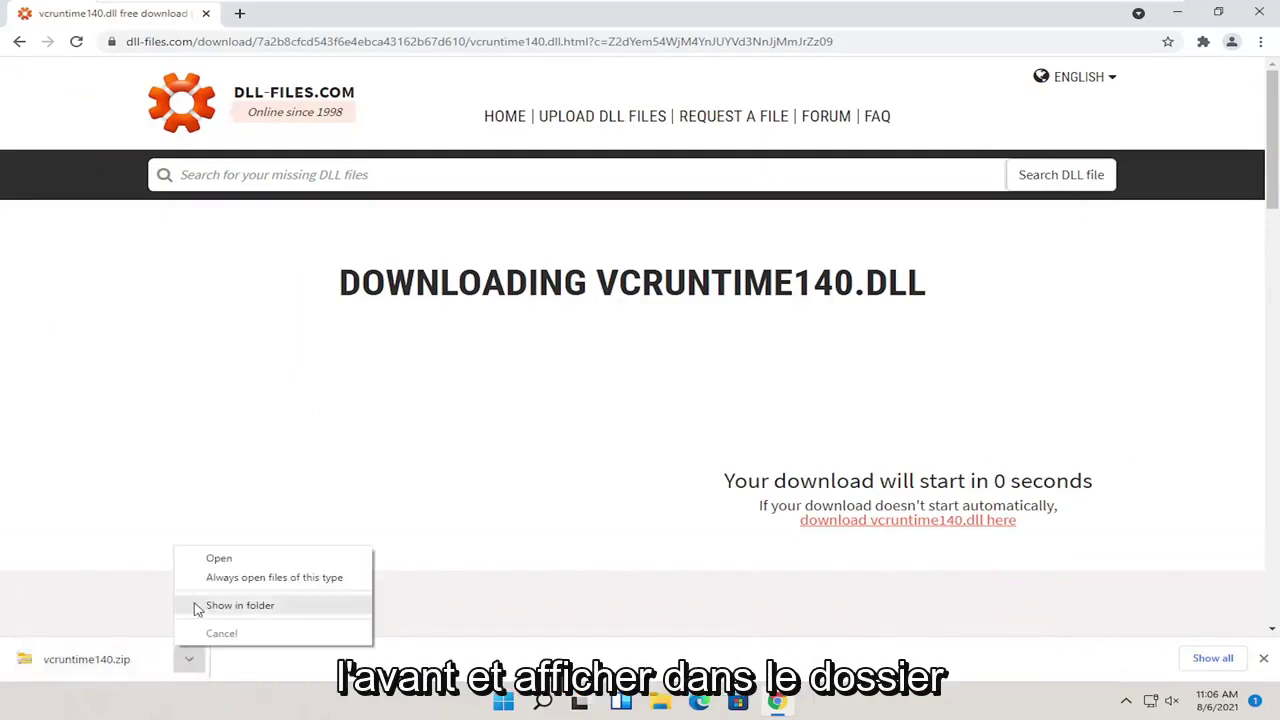
click(194, 604)
click(1175, 15)
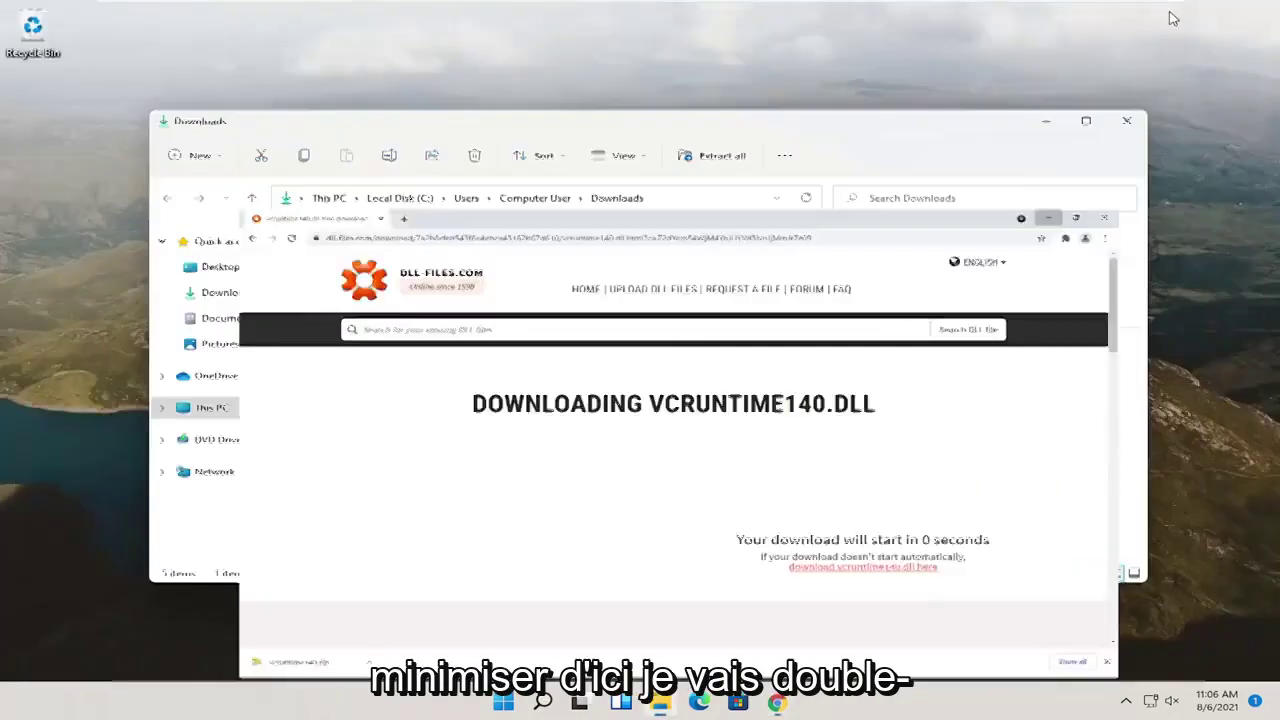
double_click(367, 280)
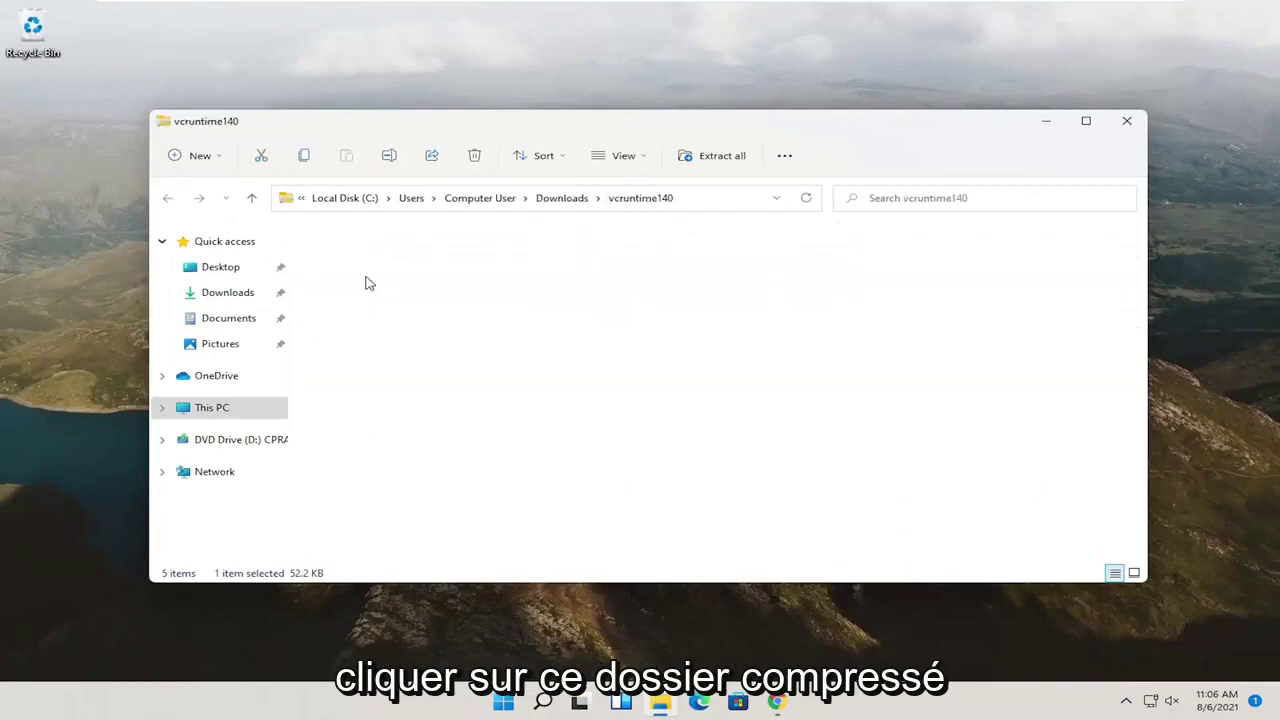
drag(388, 290, 35, 118)
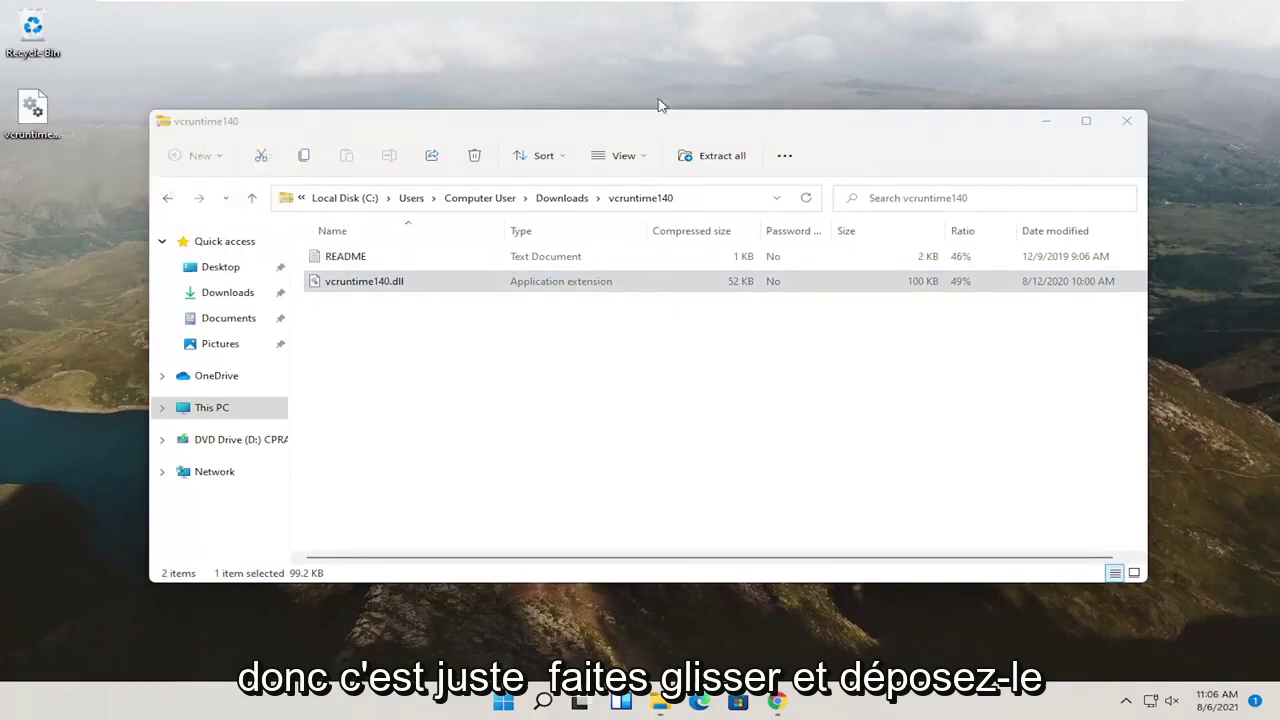
click(229, 131)
click(253, 408)
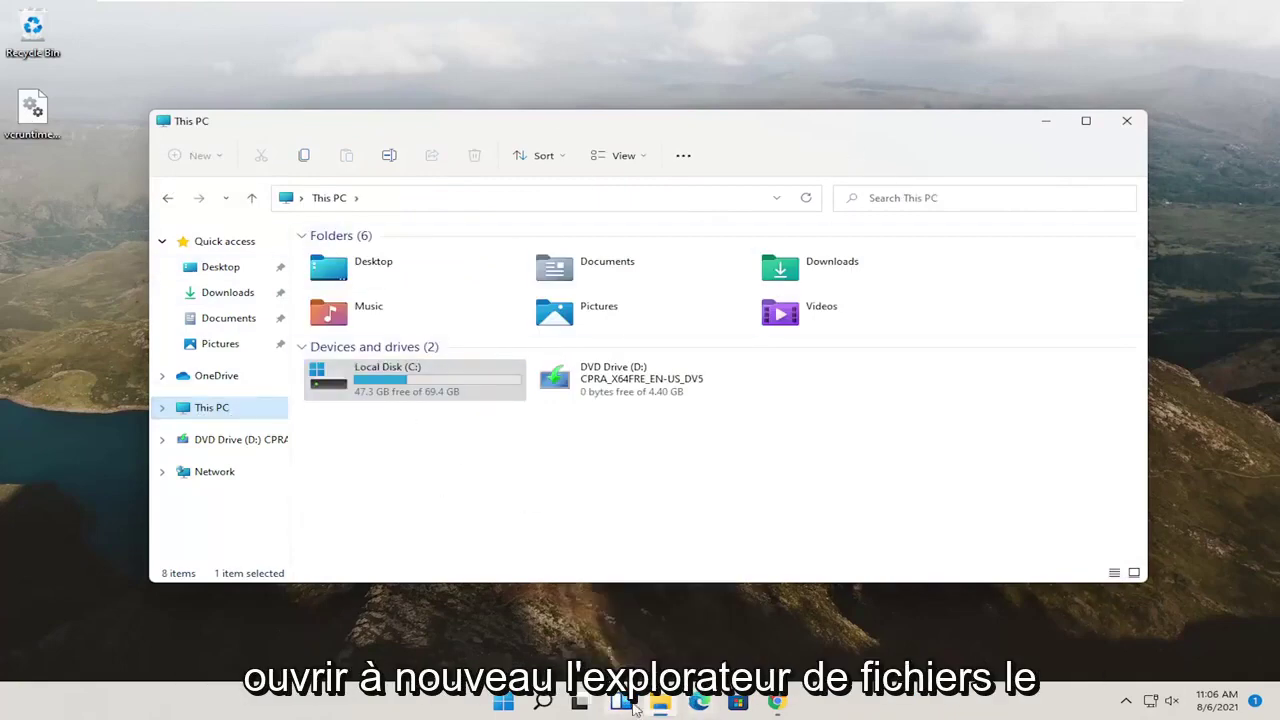
- Browse to C:\Windows and select the System32 folder
mouse_move(666, 703)
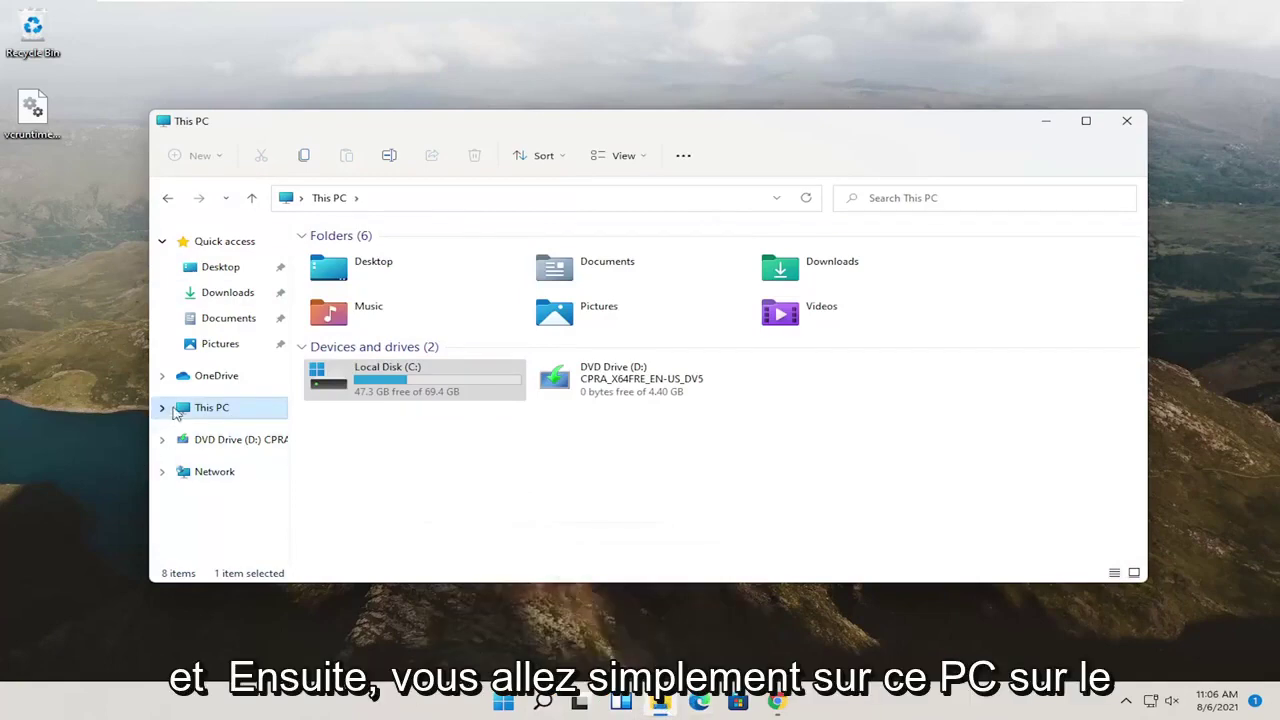
click(322, 407)
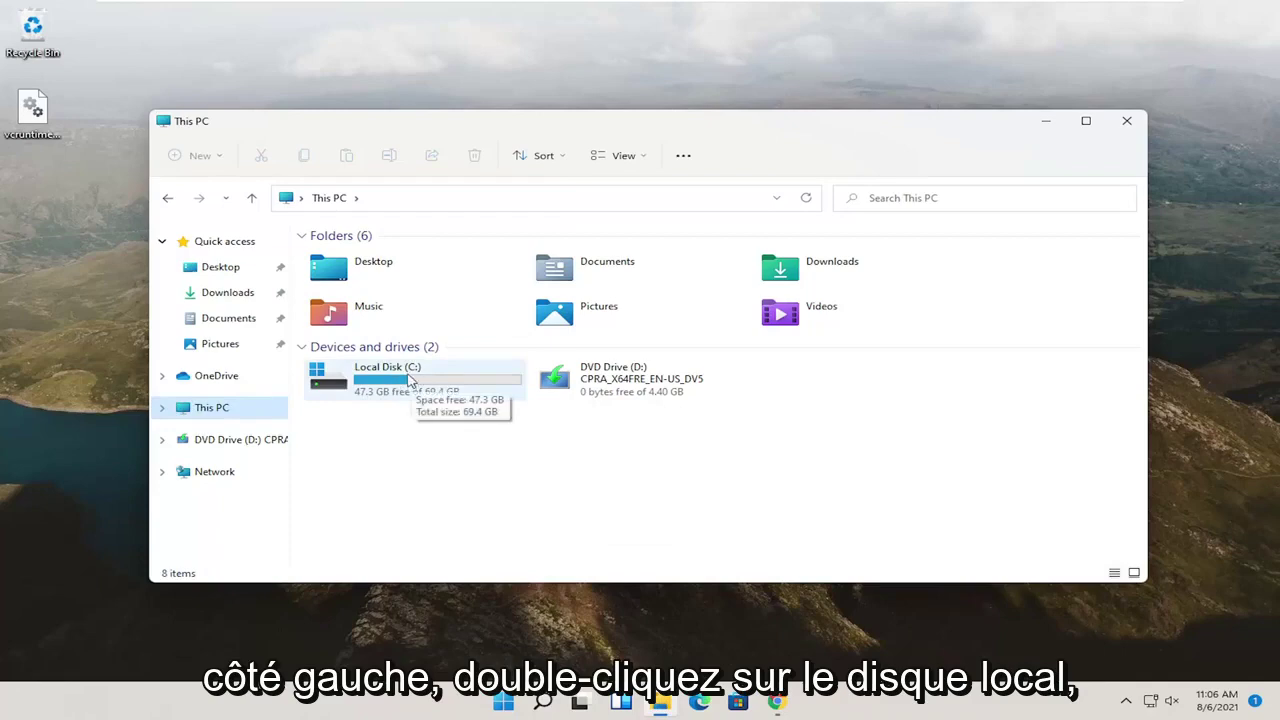
double_click(408, 380)
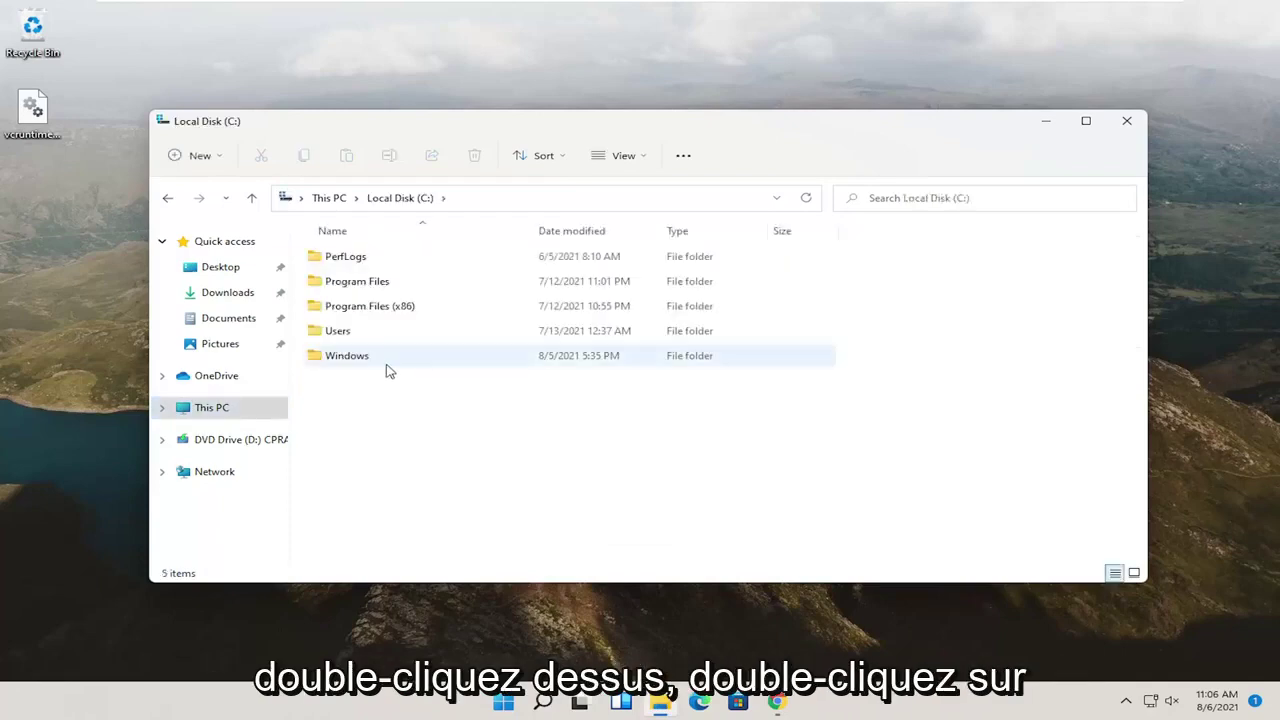
double_click(380, 362)
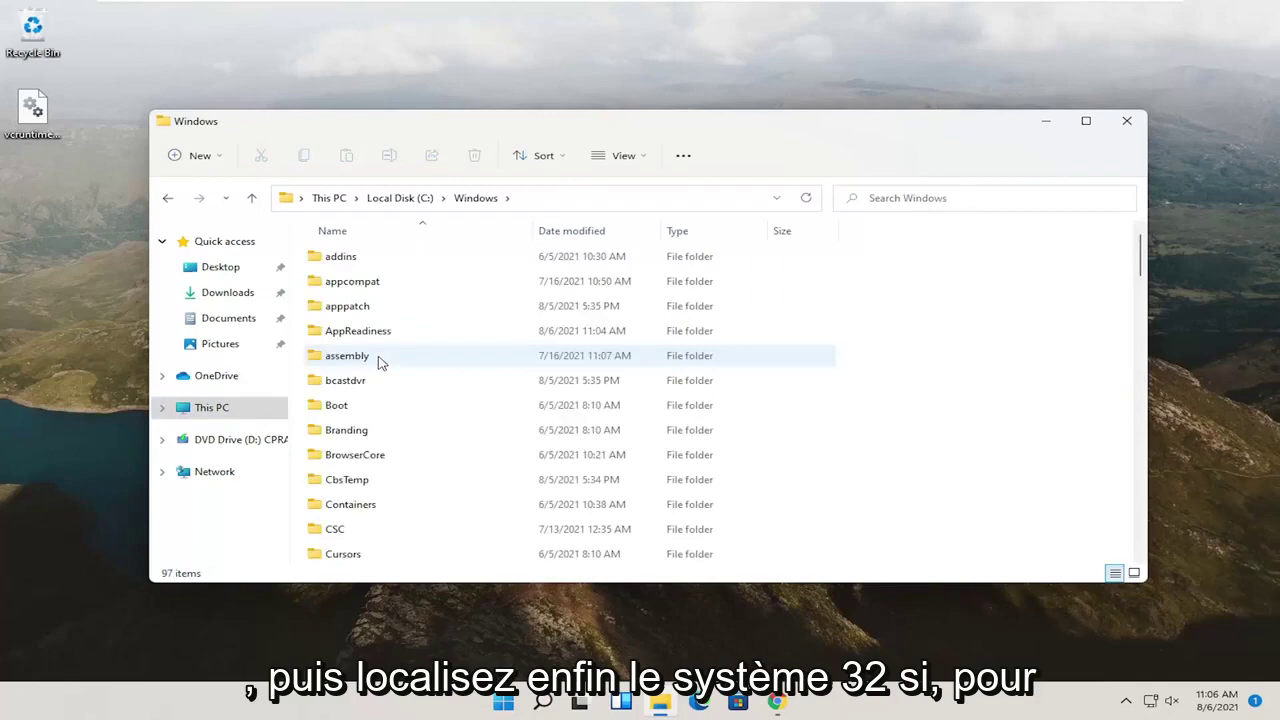
scroll(382, 365, down, 20)
scroll(386, 372, down, 1)
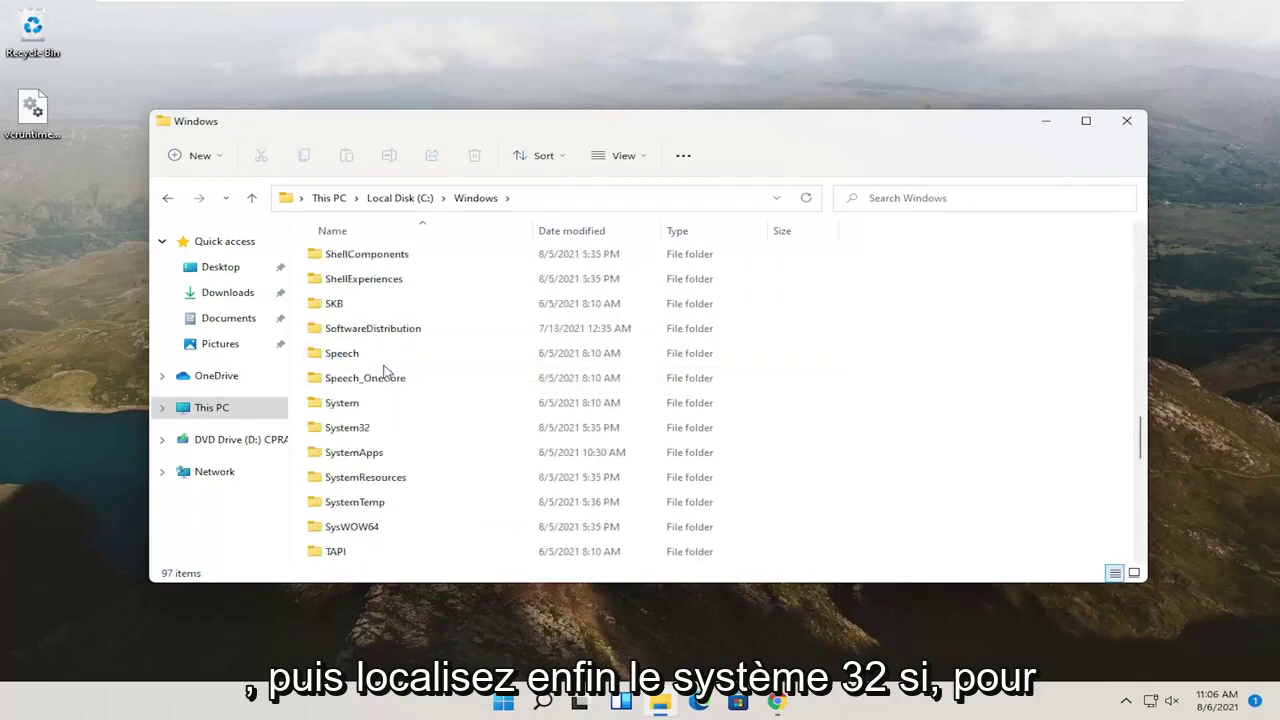
click(352, 428)
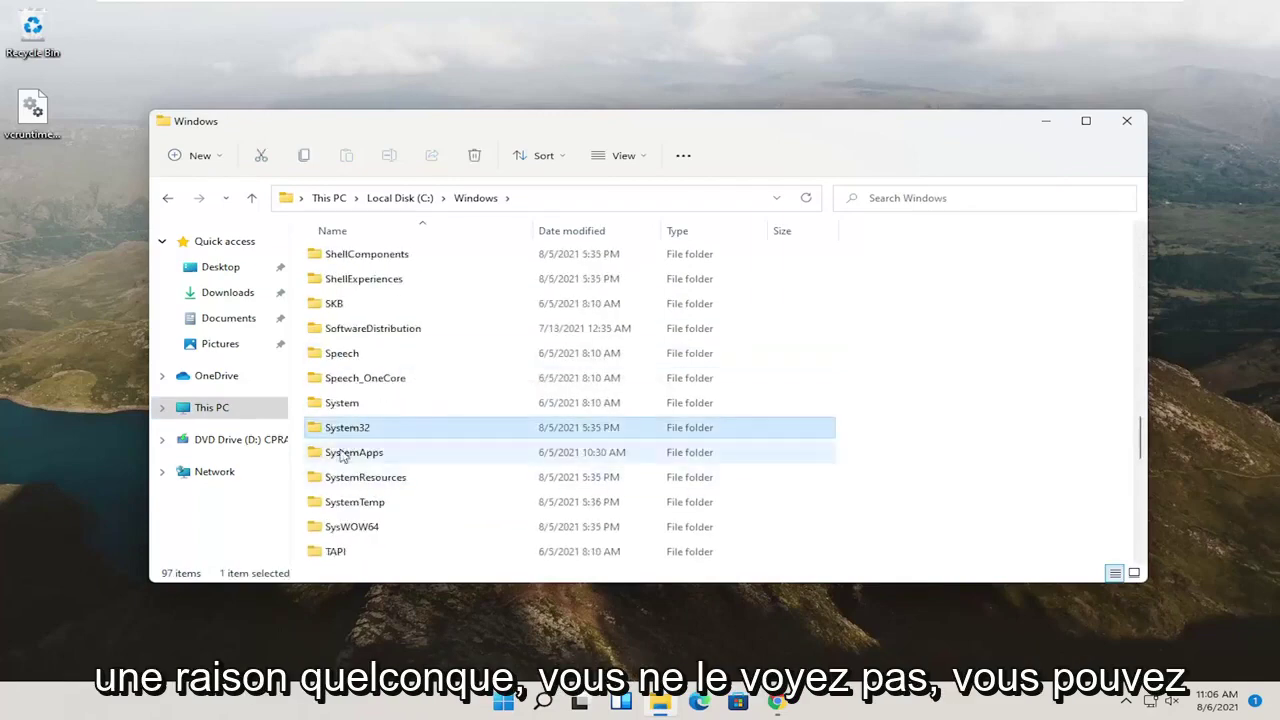
click(626, 158)
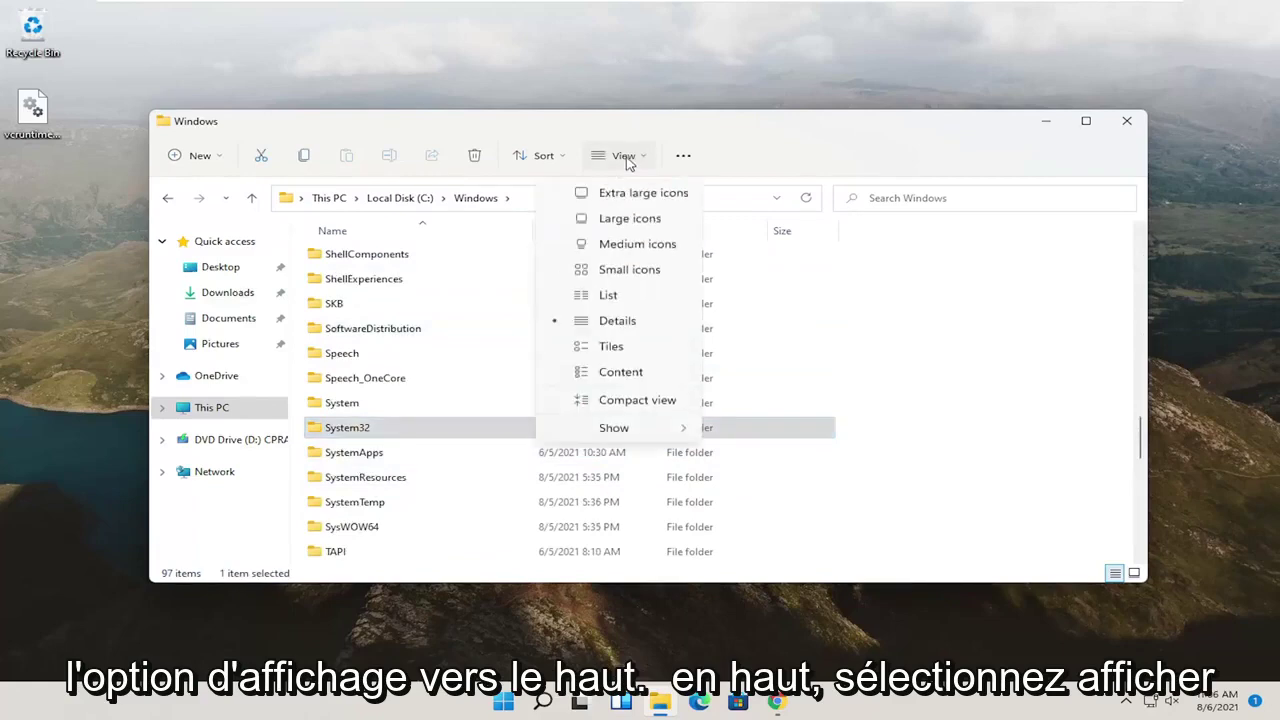
mouse_move(620, 441)
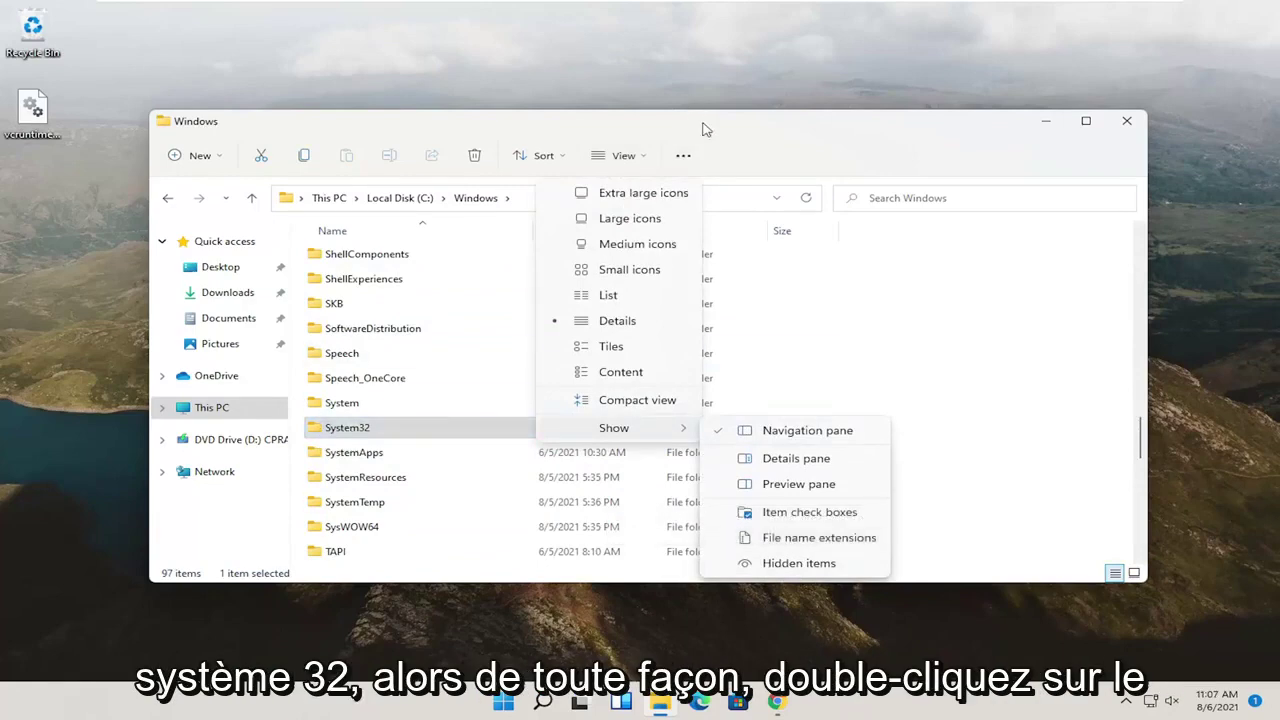
click(335, 438)
click(335, 438)
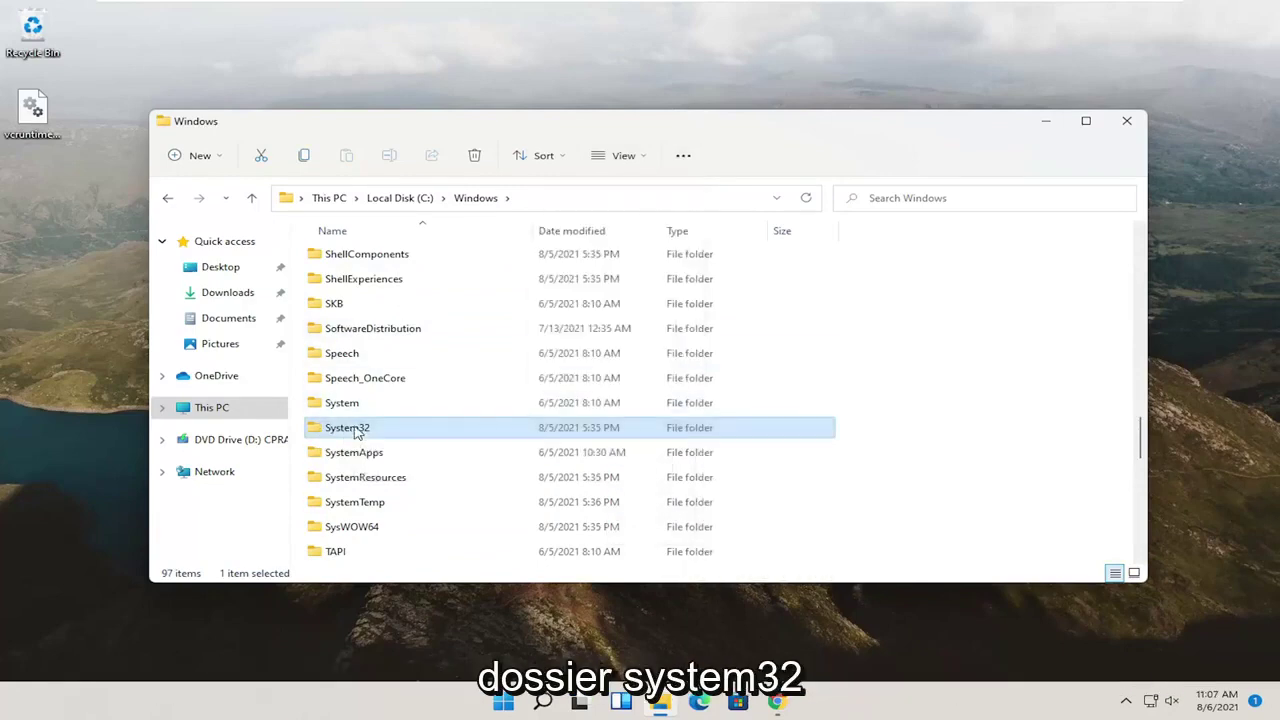
- Move vcruntime140.dll from the desktop into System32, replacing the existing file
double_click(355, 433)
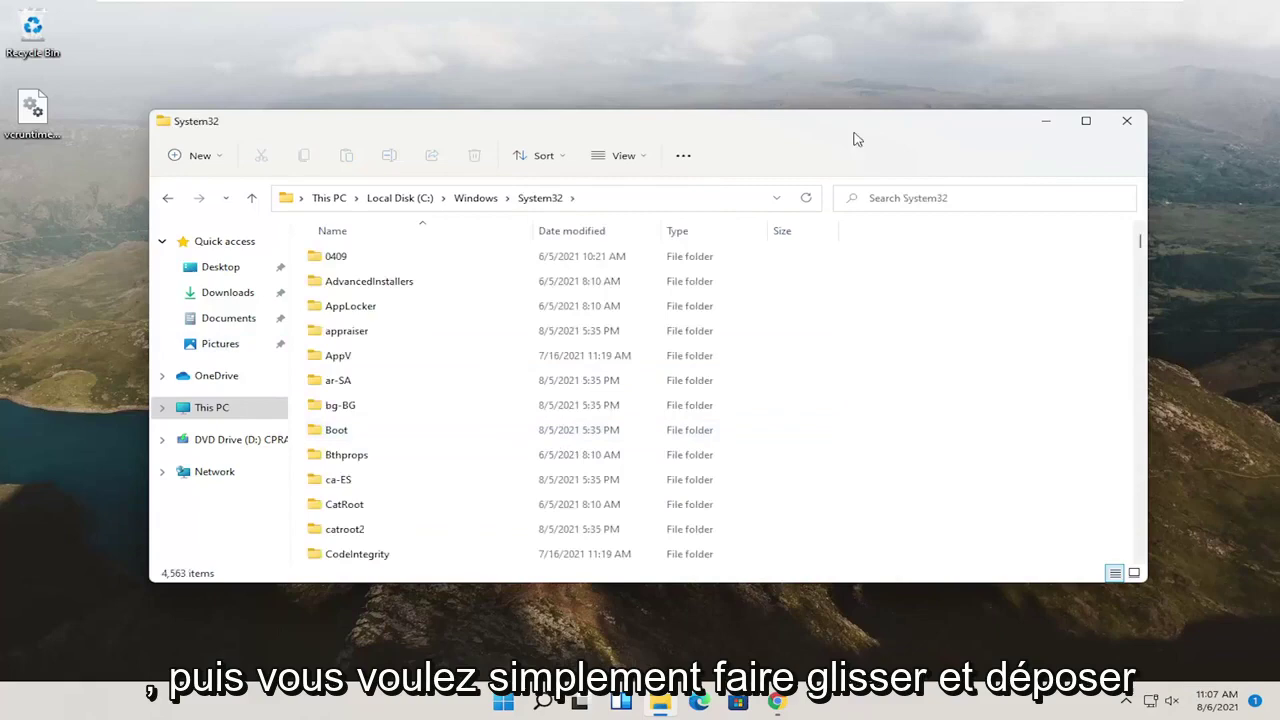
drag(17, 100, 423, 327)
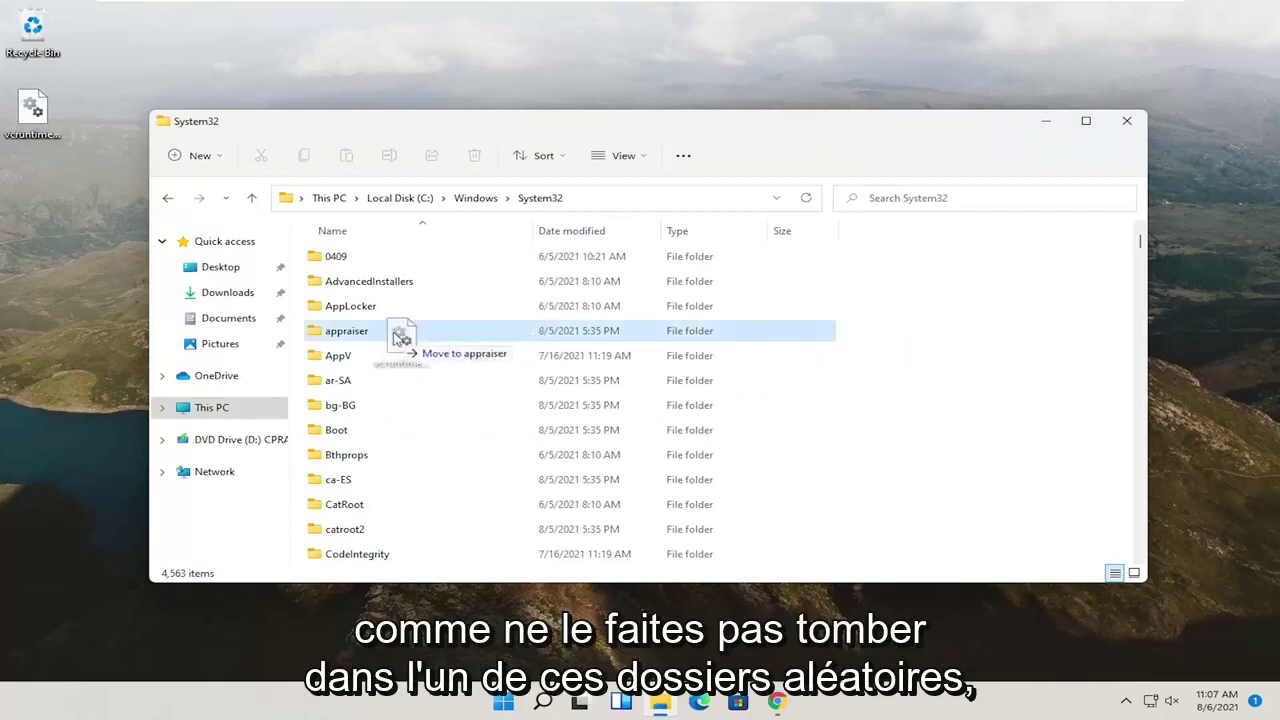
drag(398, 338, 935, 346)
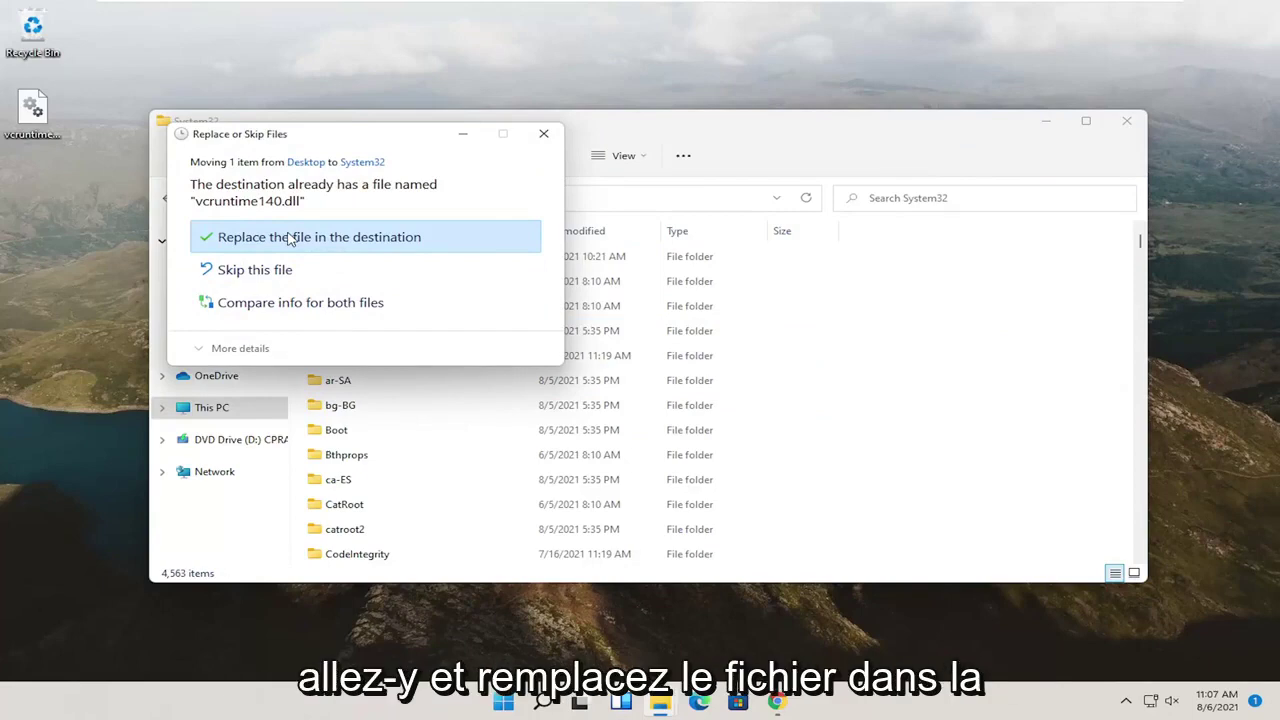
click(365, 240)
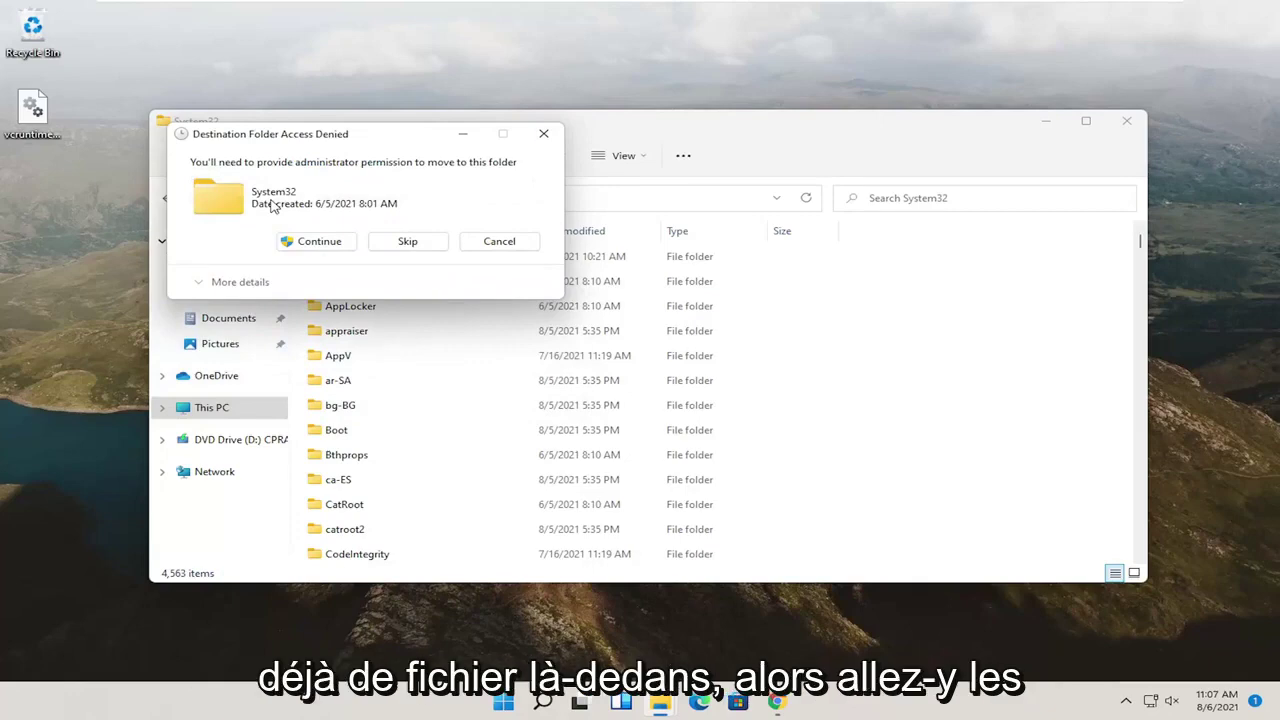
- Grant administrator permission to complete the vcruntime140.dll replacement
click(350, 248)
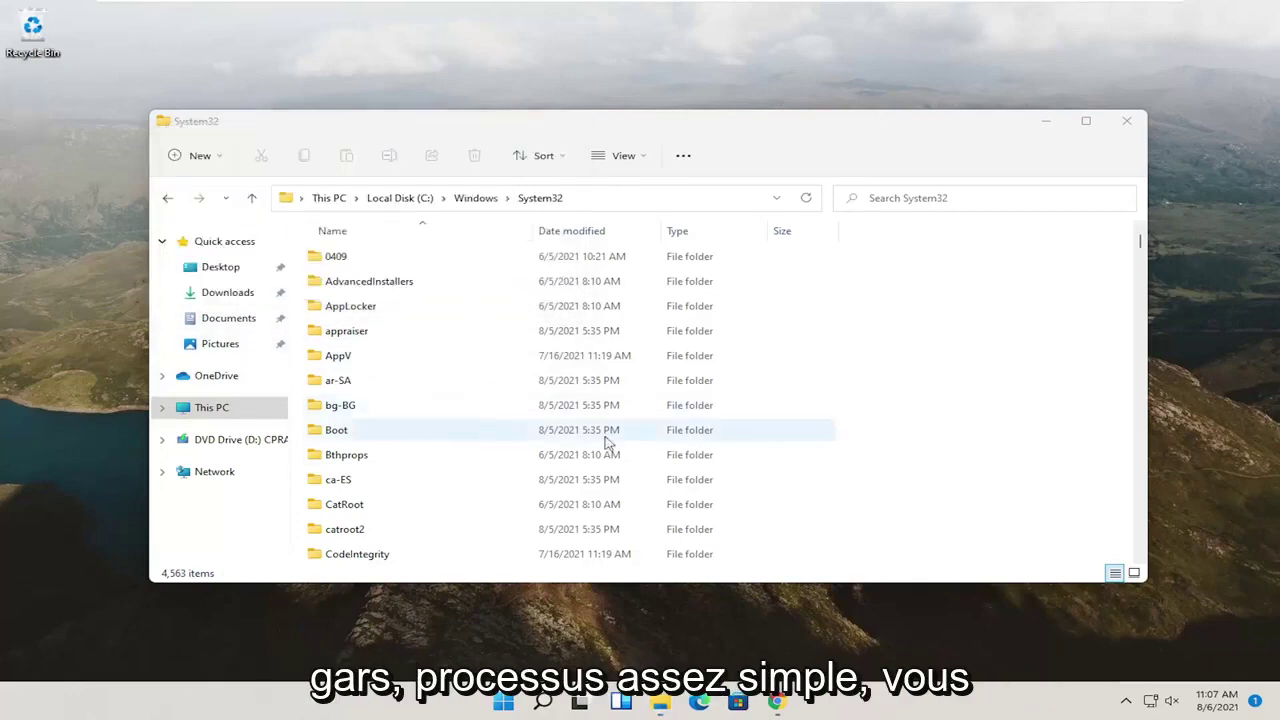